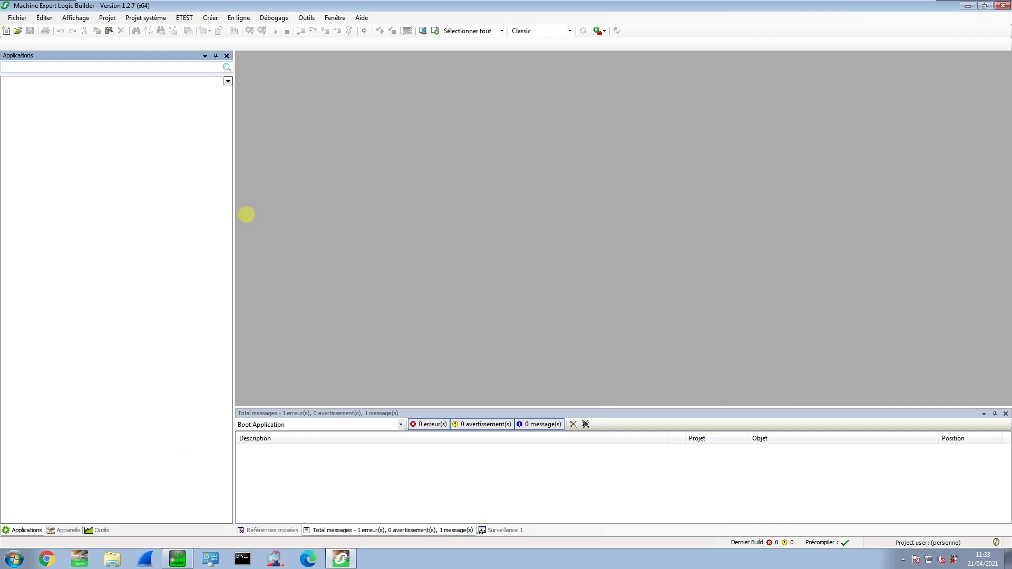
- Create a new default project for the TM251MESE controller
click(17, 17)
click(32, 29)
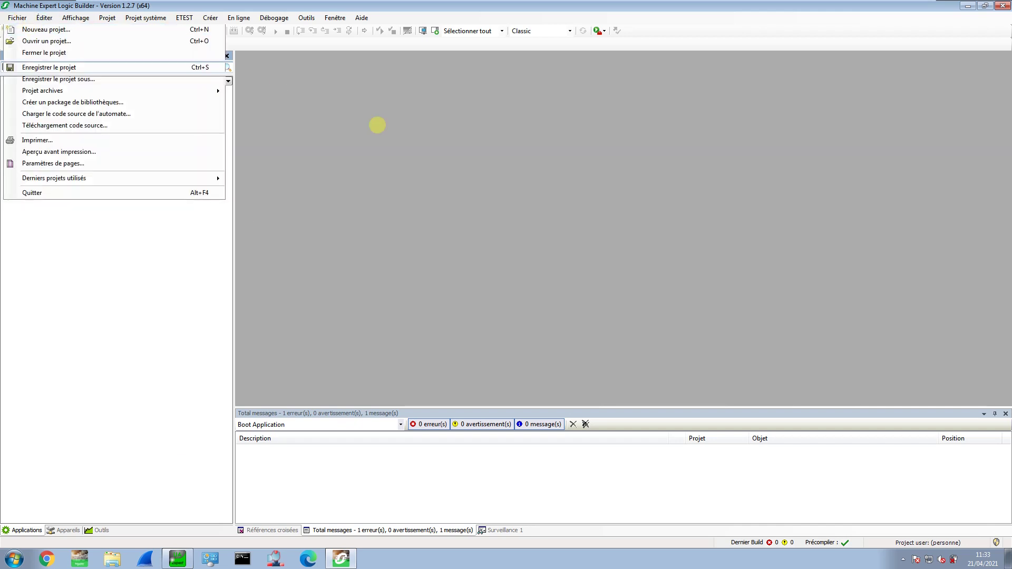
click(462, 188)
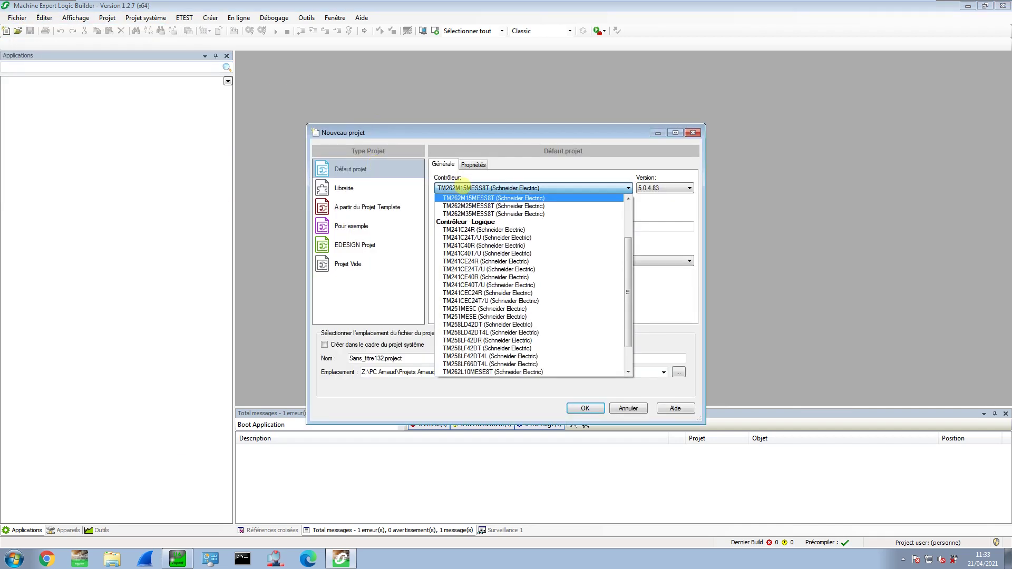
scroll(490, 259, up, 3)
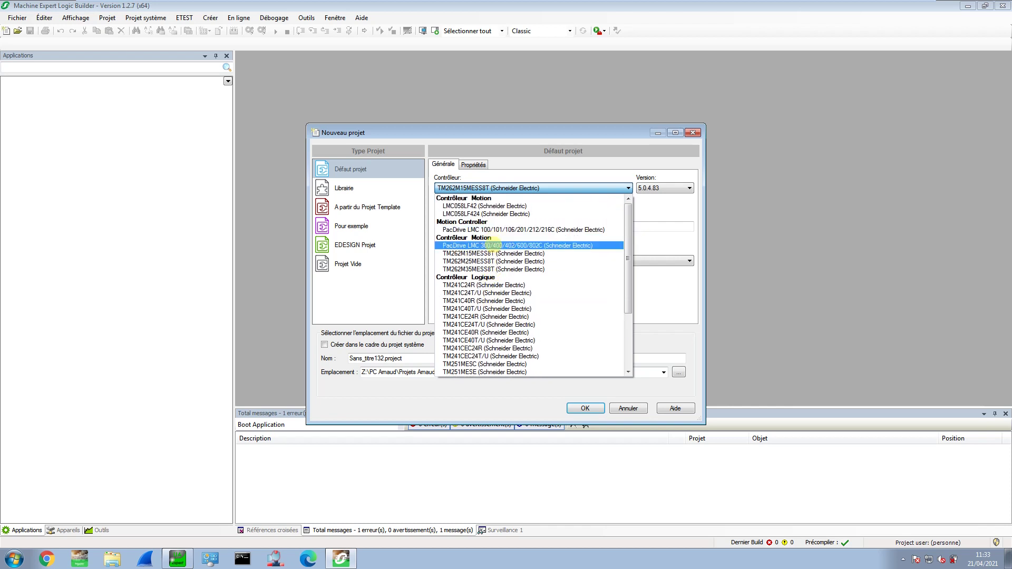
click(485, 371)
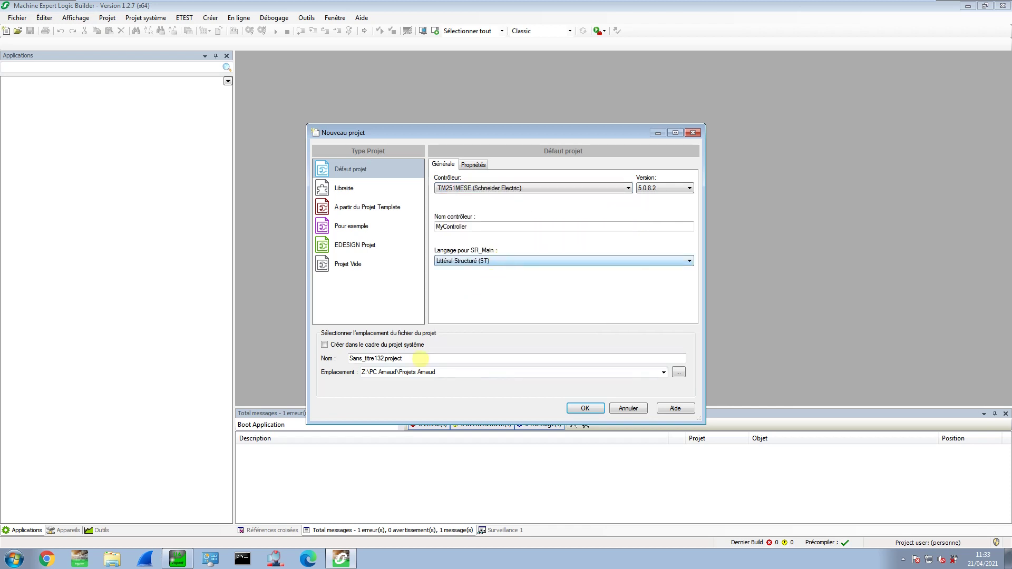
click(584, 407)
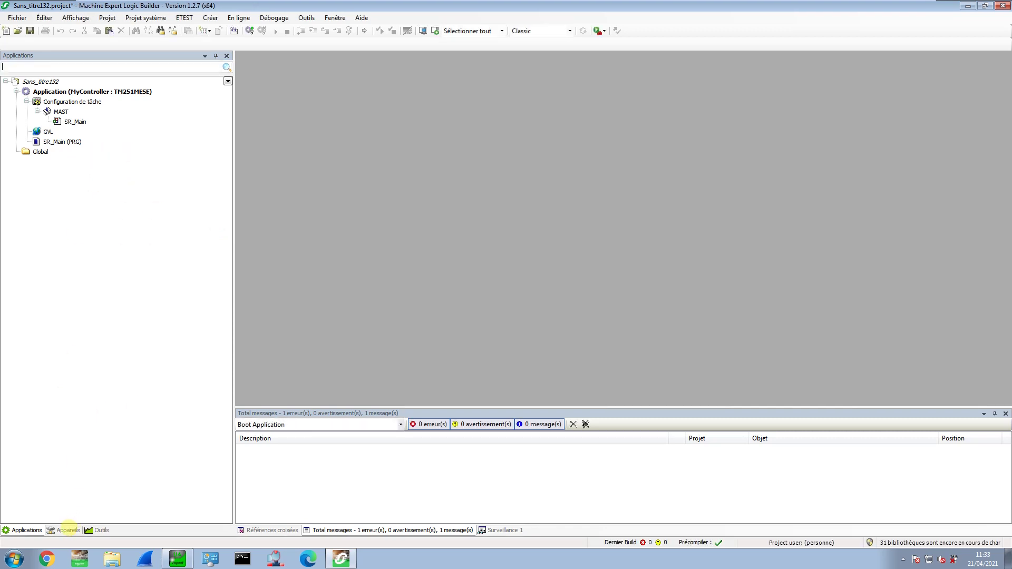
- Give Ethernet_2 the fixed IP address 192.168.0.251 and the subnet mask 255.255.255.0
click(68, 530)
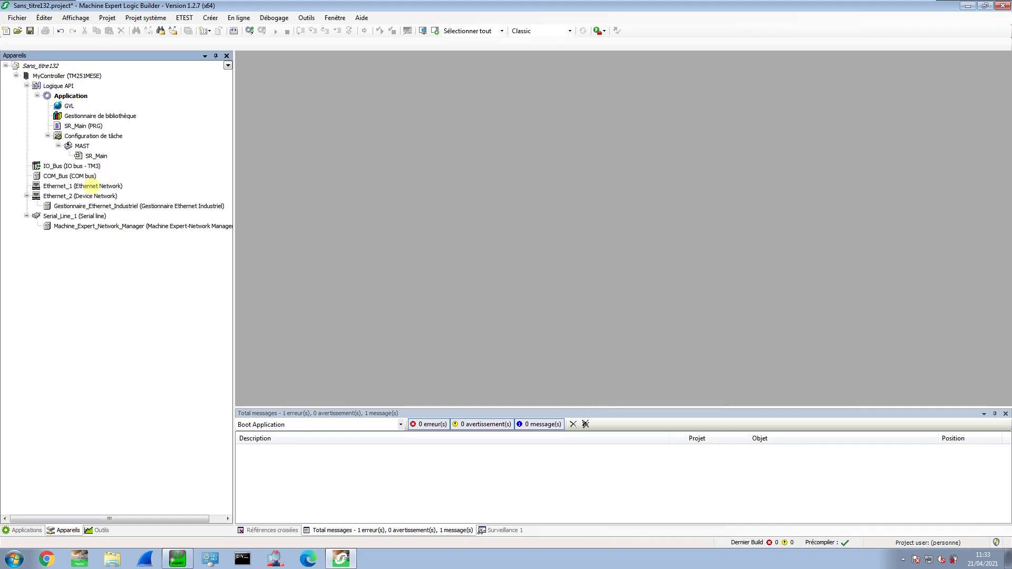
double_click(87, 196)
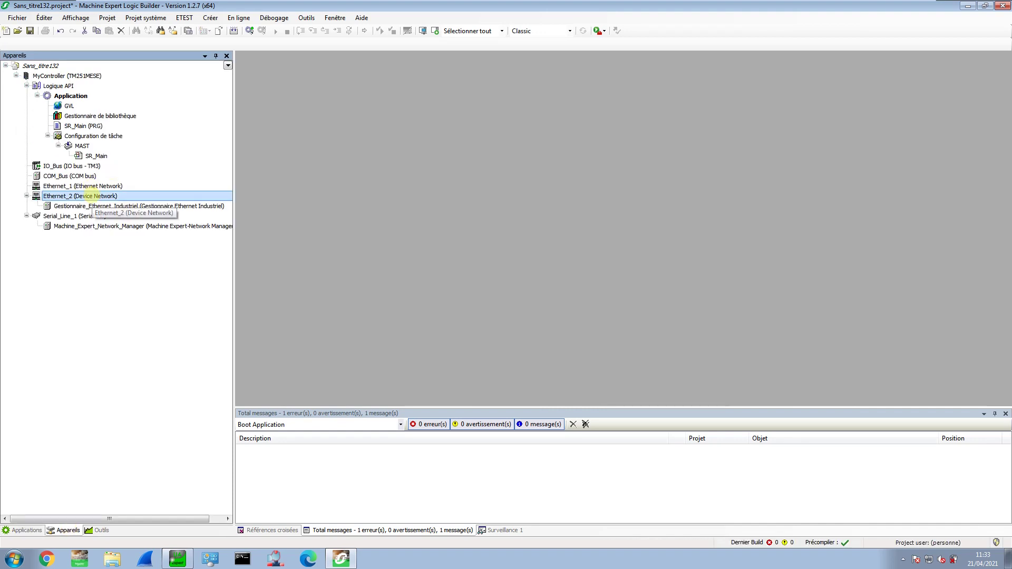
click(326, 129)
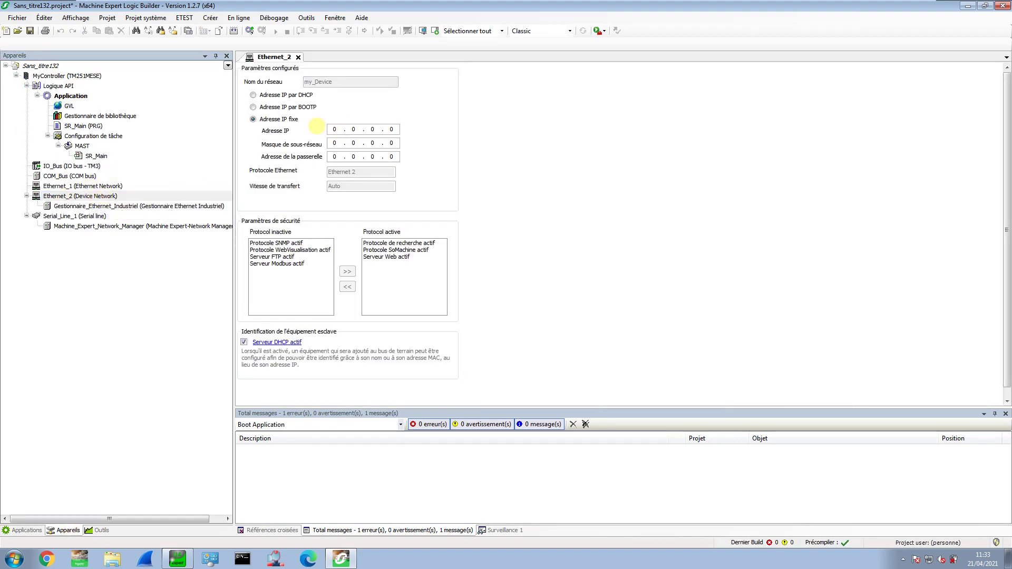
text(192.168.0.251)
key(Tab)
text(255255255)
- Activate the SNMP, WebVisualisation, FTP server and Modbus server protocols on Ethernet_2
click(302, 243)
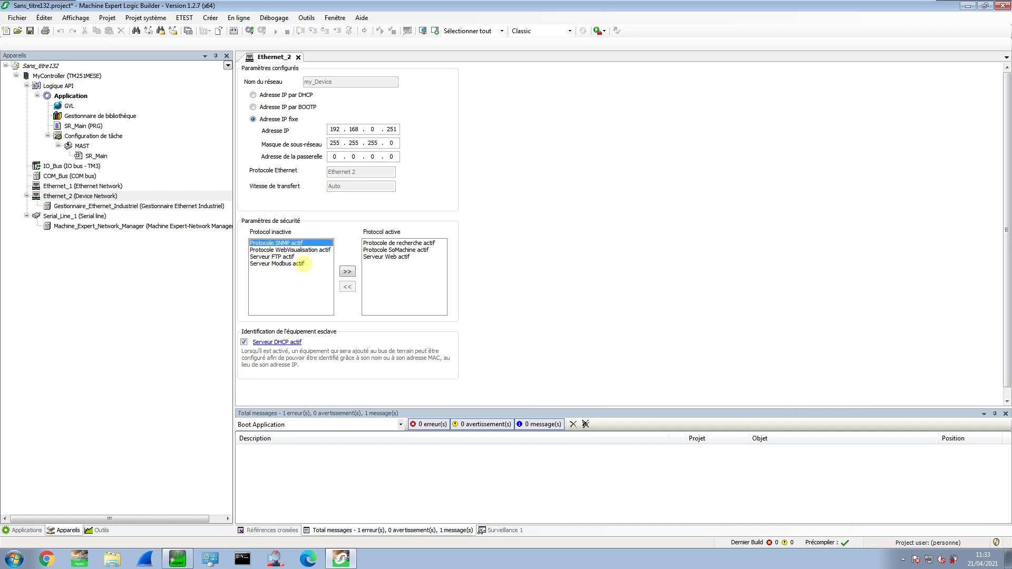
shift+click(304, 263)
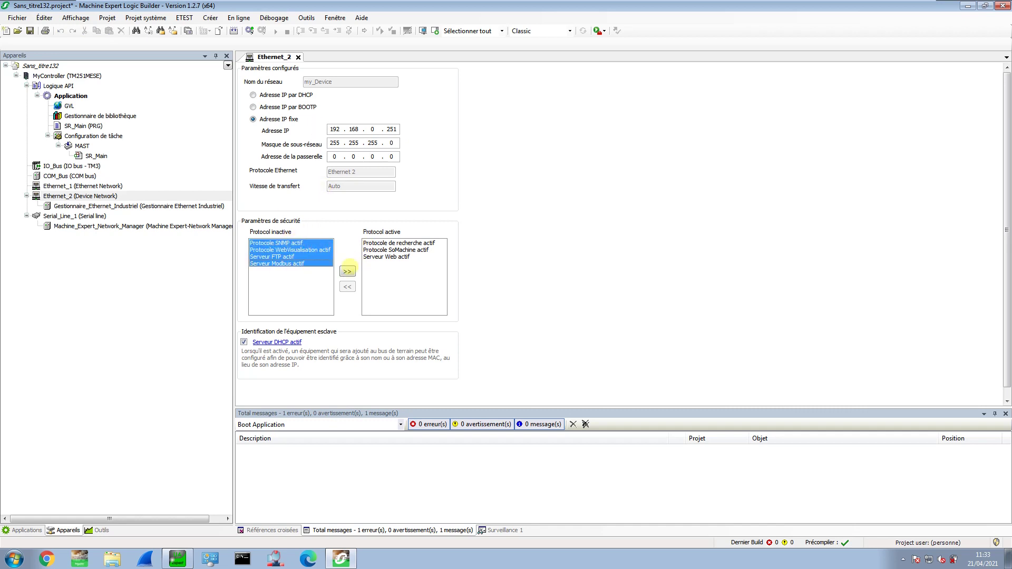
click(347, 270)
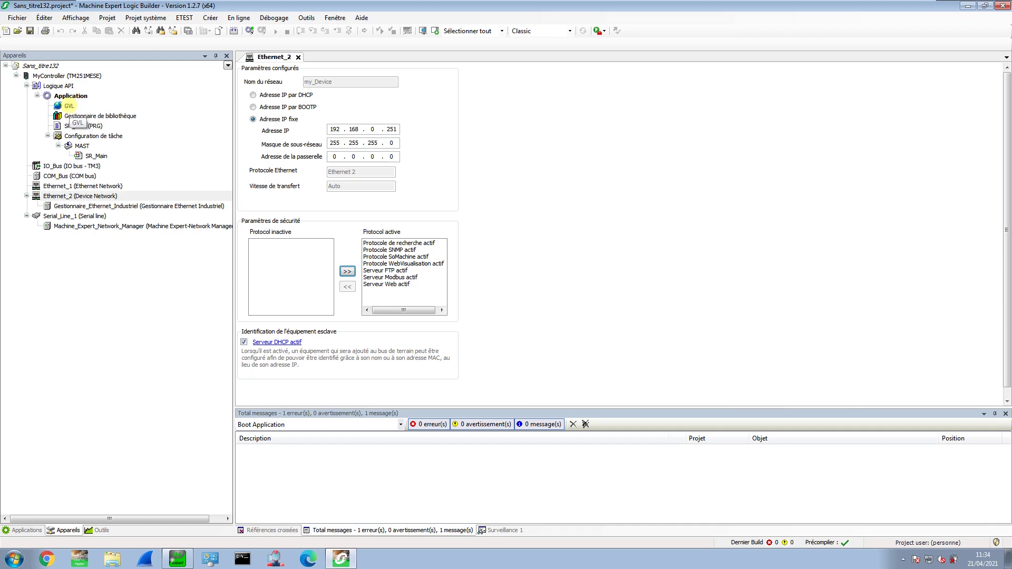
- Declare the global variables xTest as BOOL and uiCpt as UINT in the GVL
double_click(69, 106)
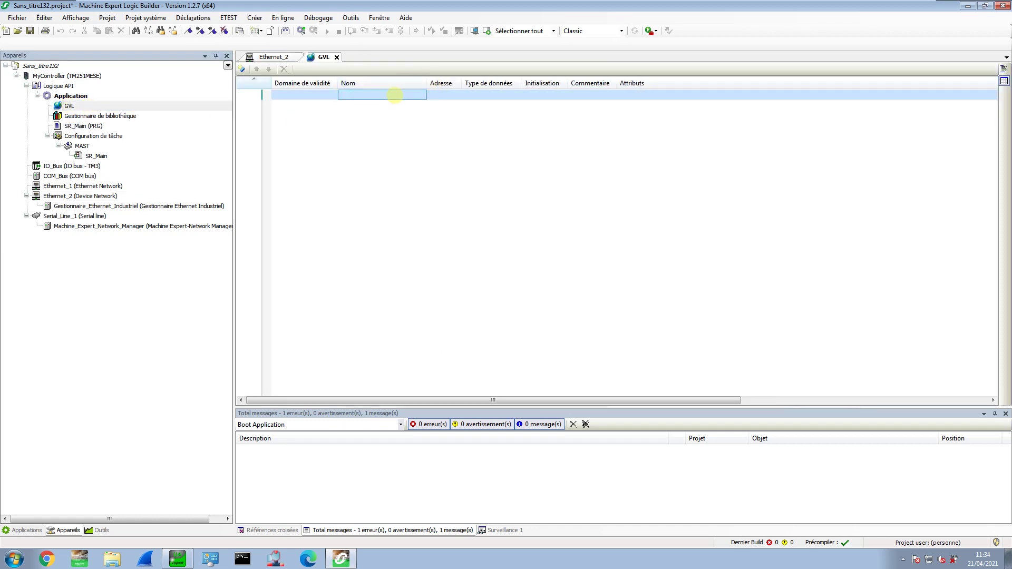
text(xTest*)
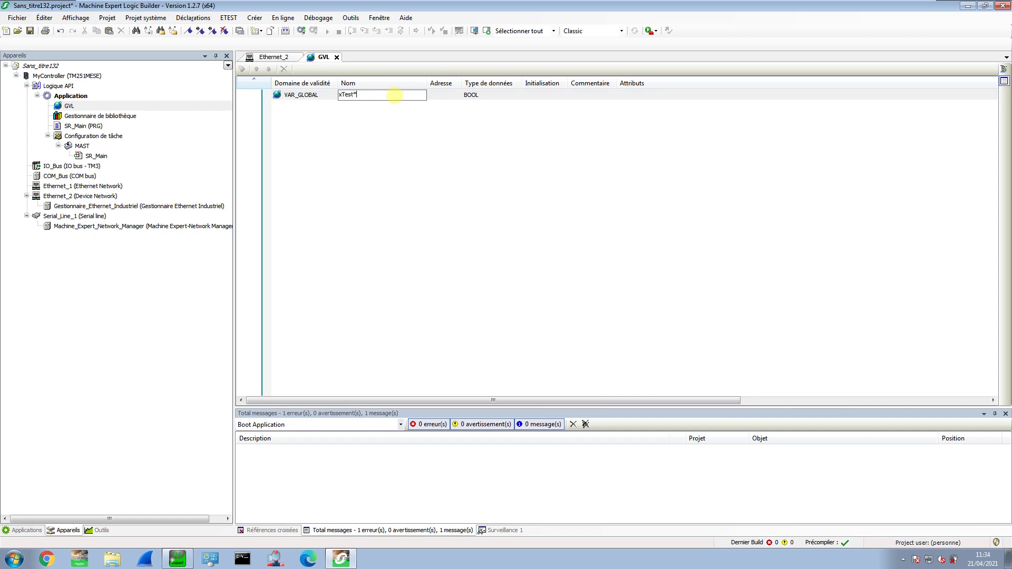
key(Return)
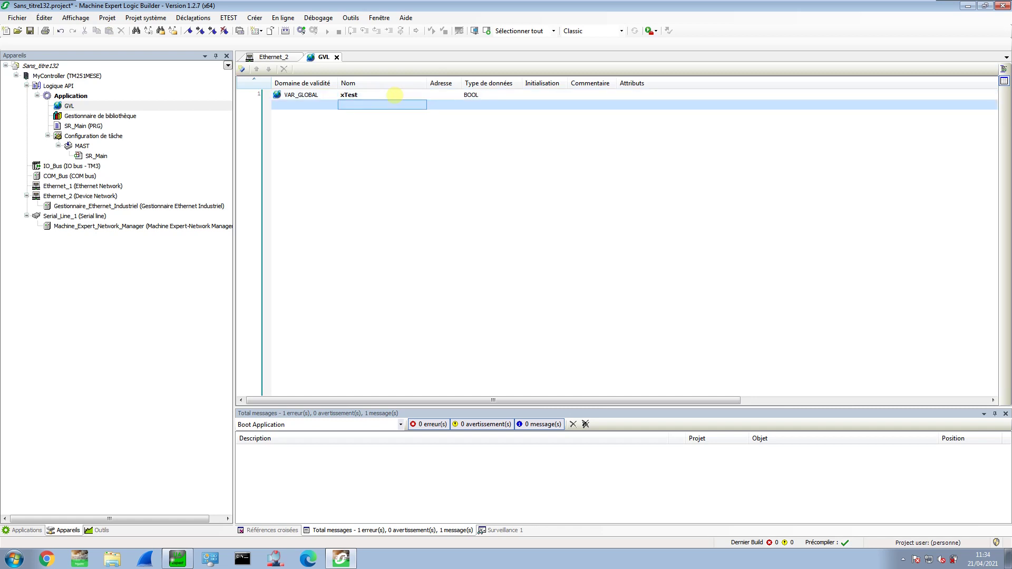
text(uiCpt)
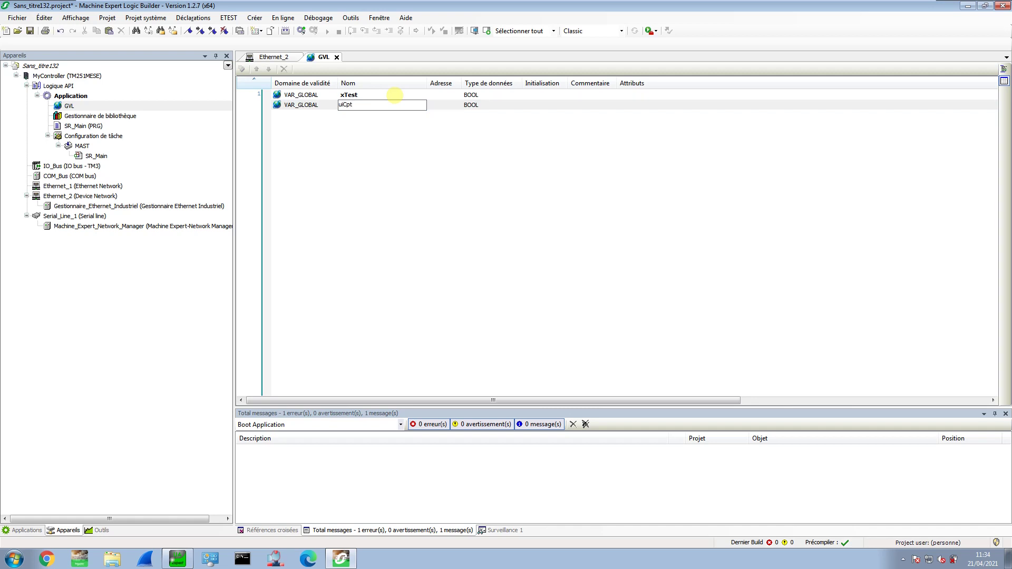
key(Return)
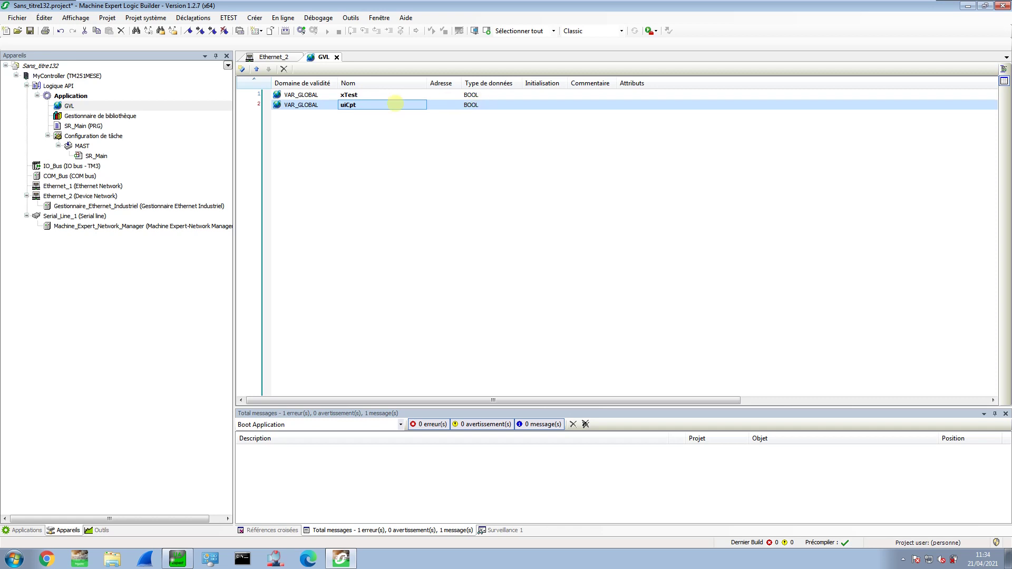
double_click(469, 104)
text(UI)
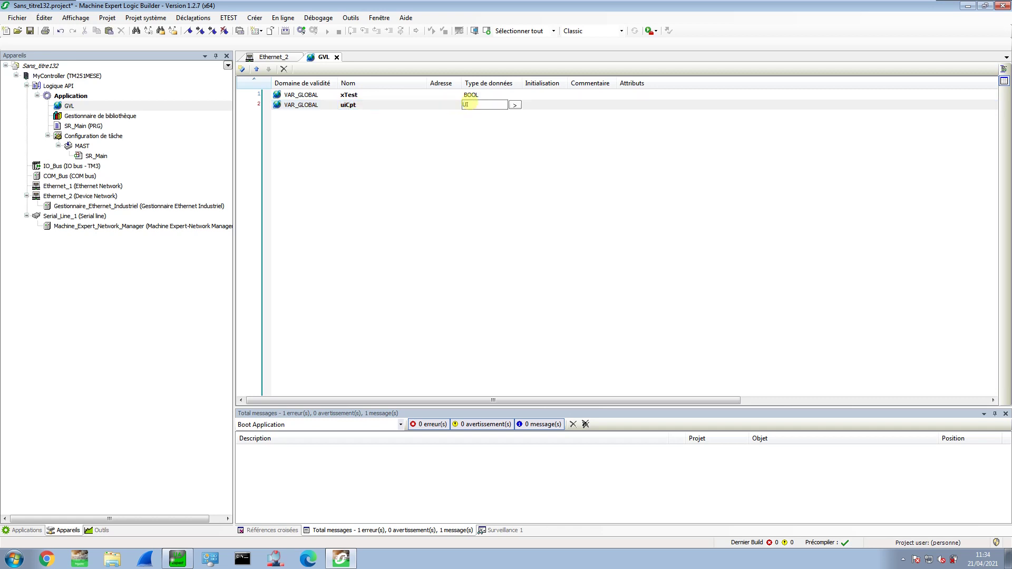
text(NT)
- Rename the global variable xTest to xBP and apply the refactoring across the project
double_click(349, 94)
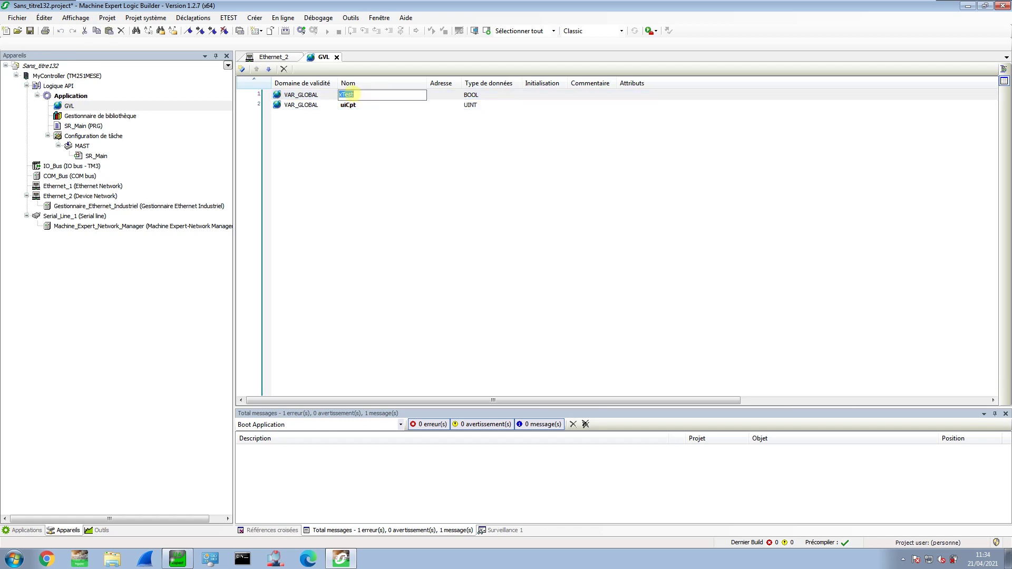
drag(342, 94, 404, 95)
key(Return)
click(517, 299)
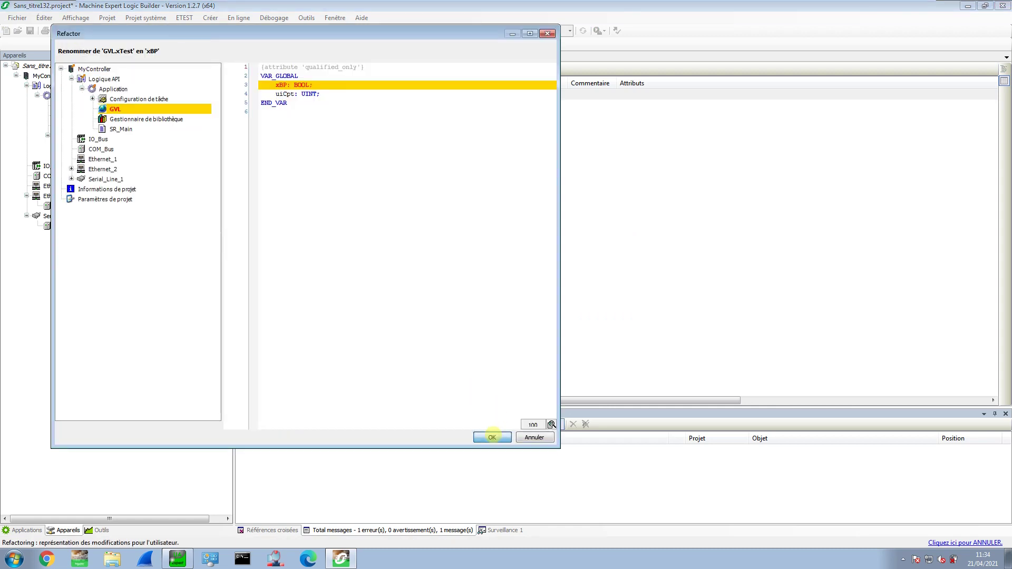
click(492, 437)
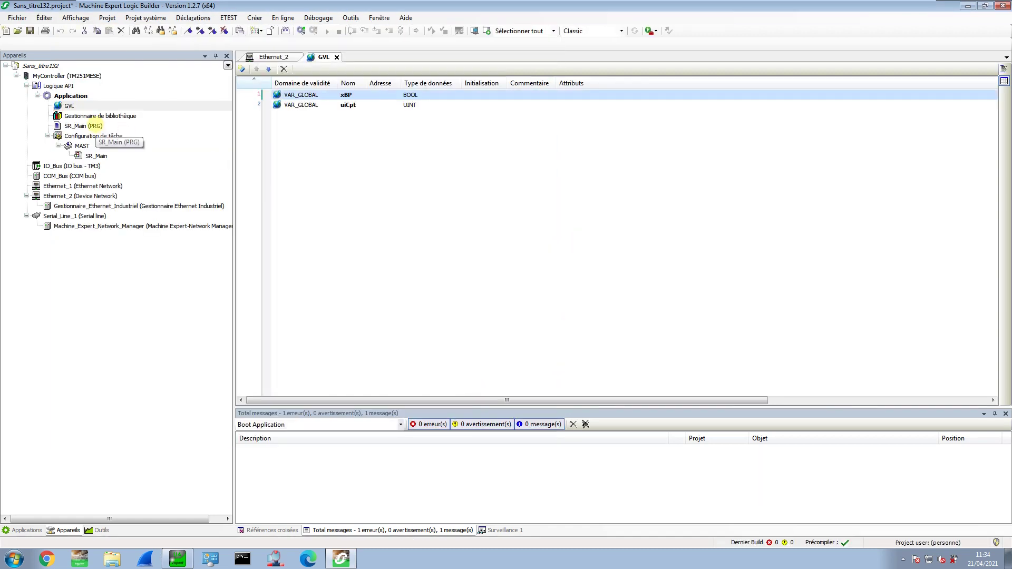
- In the SR_Main program, write an IF GVL.xBP THEN block containing the statement GVL.xBP:=FALSE;
double_click(94, 126)
click(354, 95)
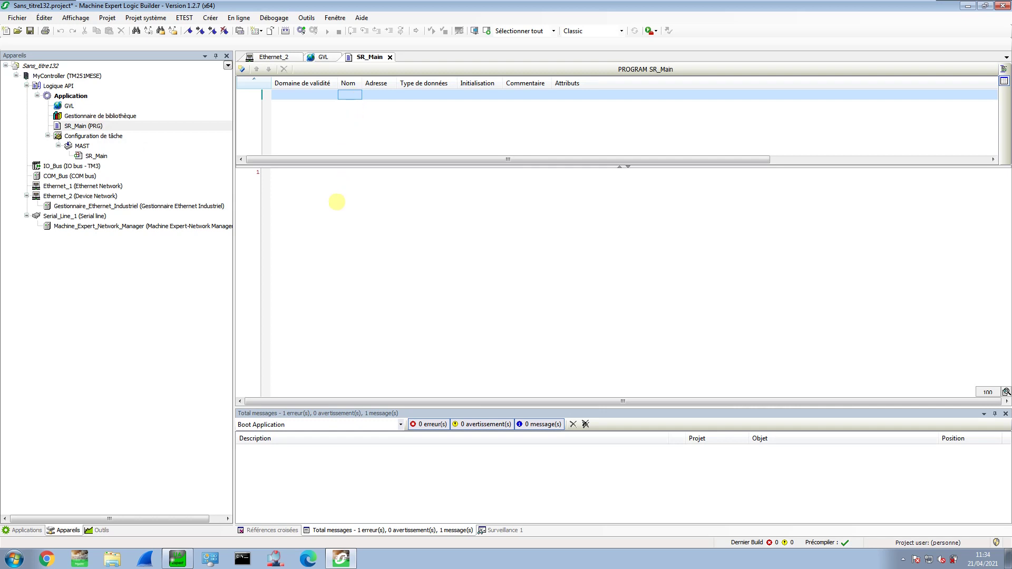
click(337, 202)
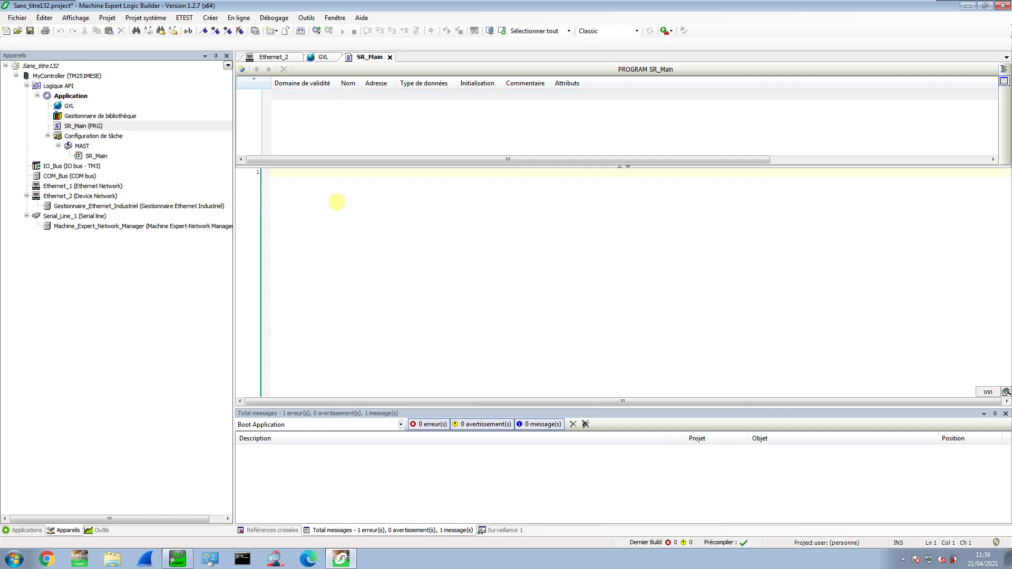
text(IF )
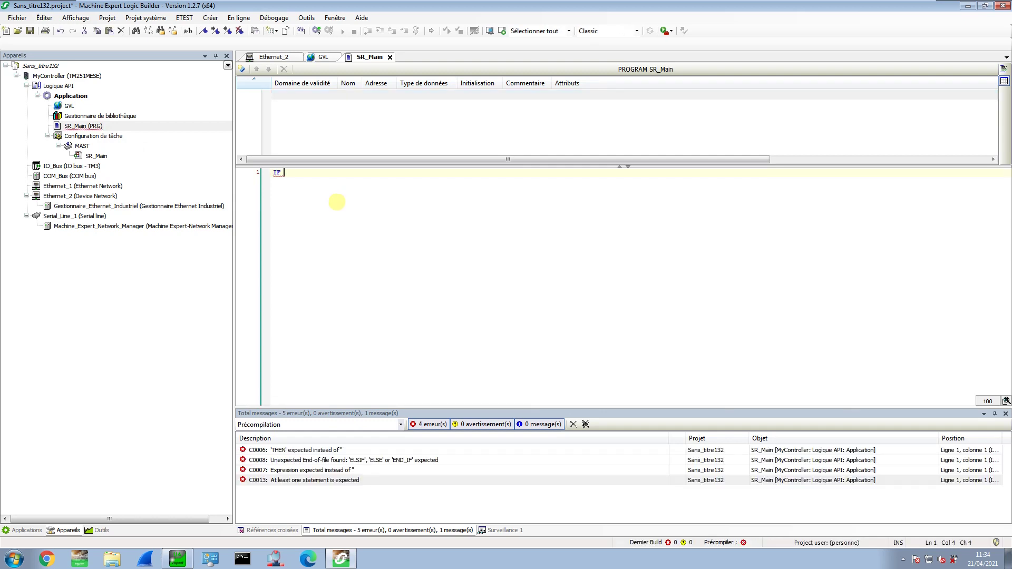
text(GVL)
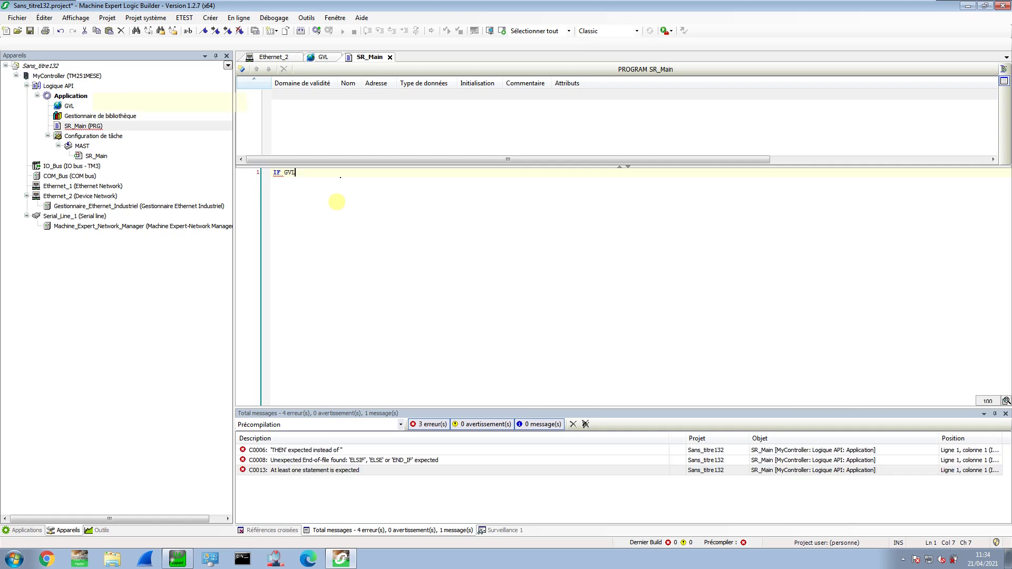
text(.xBP )
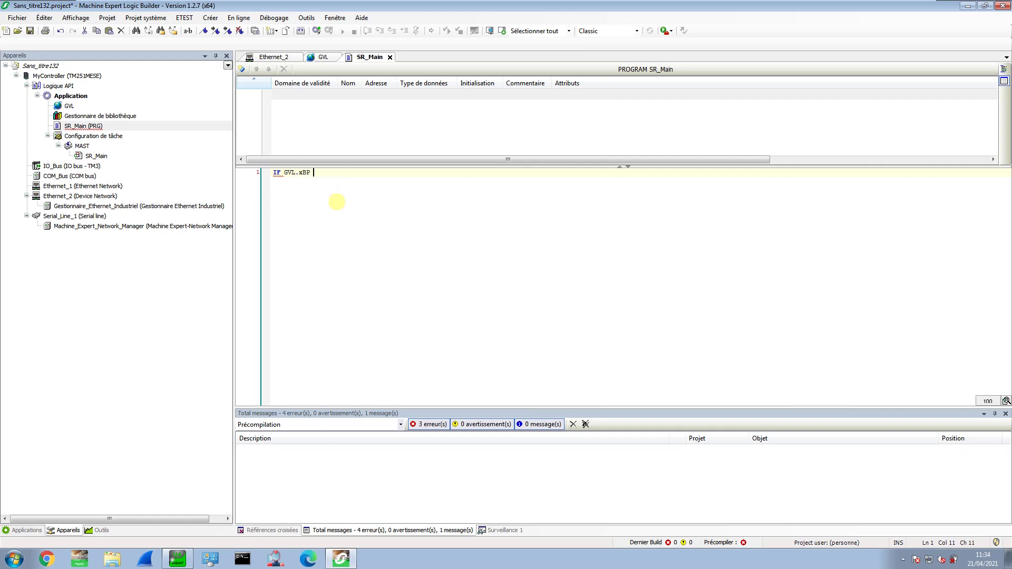
text(THEN)
key(Return)
text(GVL.xBP)
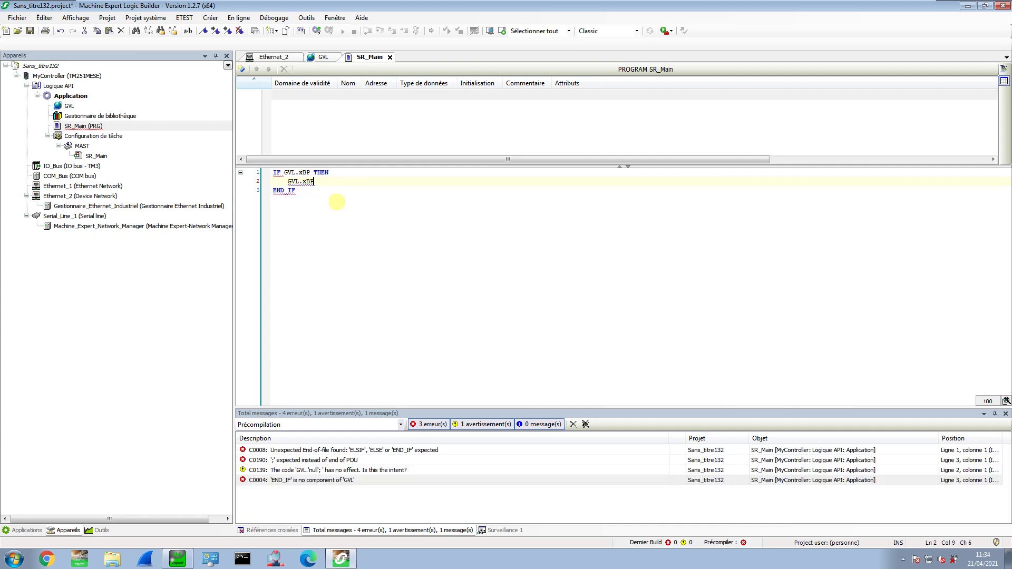
text(:=FALSE;7)
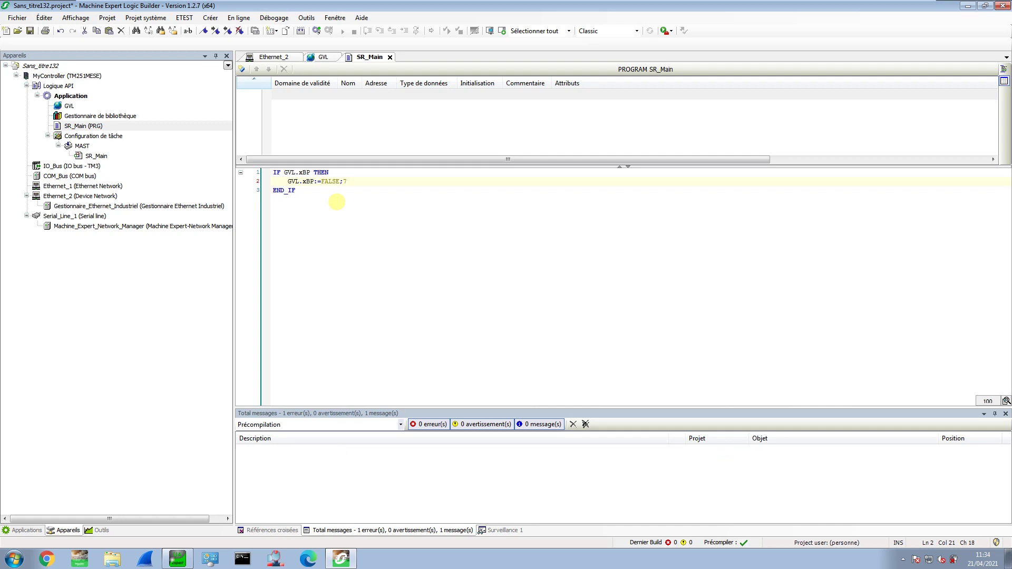
key(BackSpace)
key(Return)
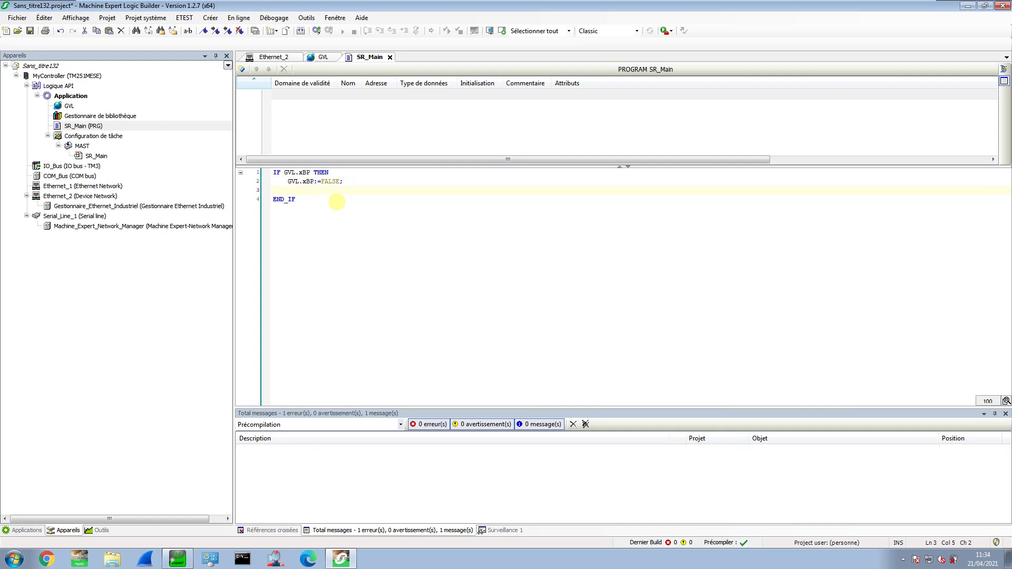
- Add GVL.uiCpt:=GVL.uiCpt+1; inside the IF block and end END_IF with a semicolon
text(GVL.uiCpt)
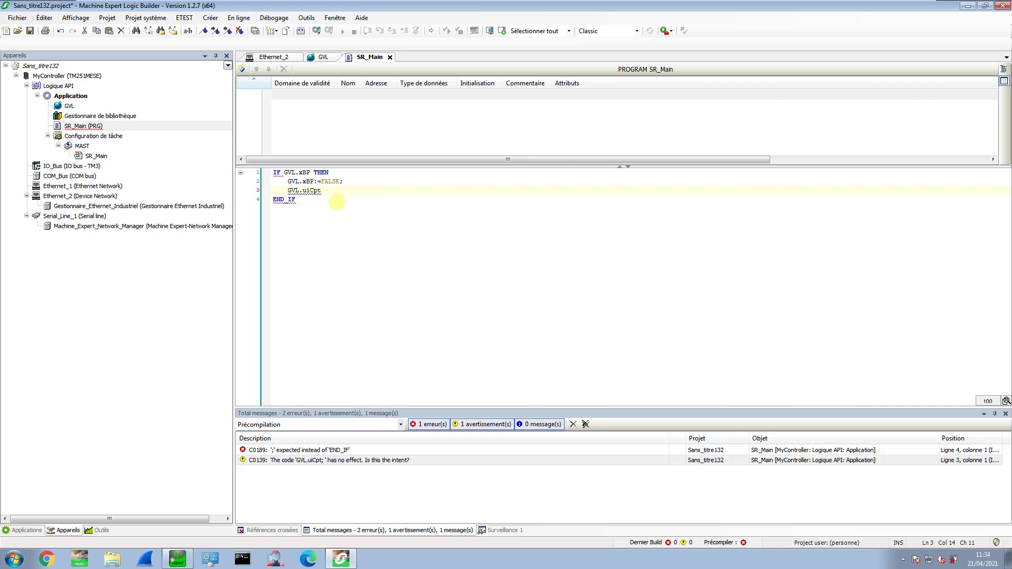
key(ctrl+shift+Left)
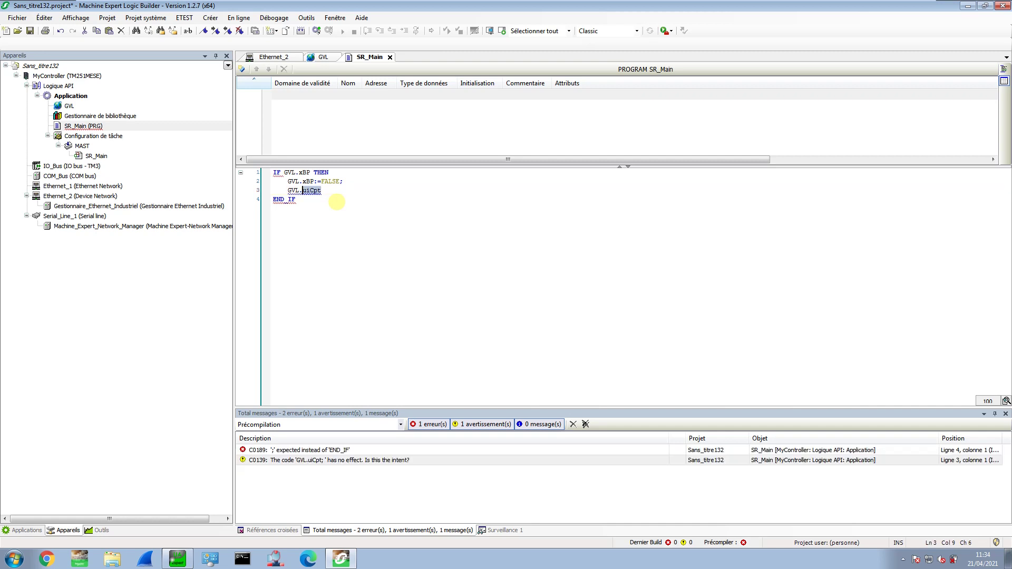
key(End)
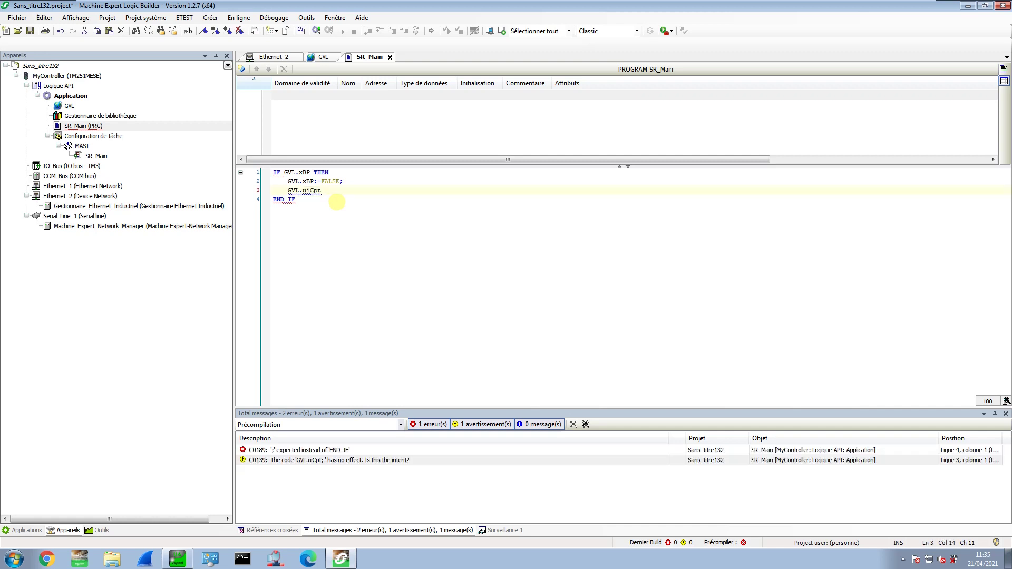
text(:=GVL.uiCpt+)
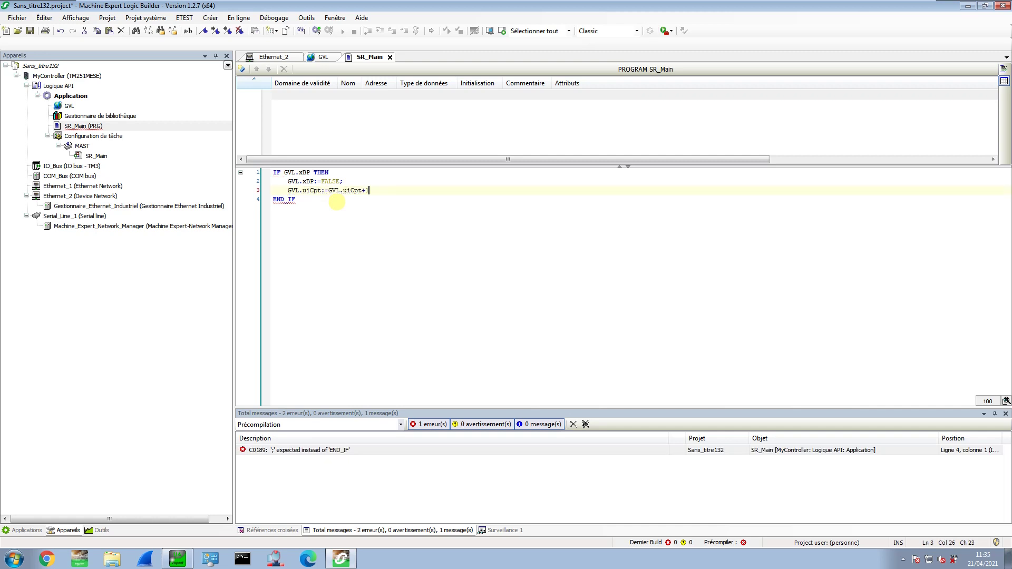
text(1;)
key(Left)
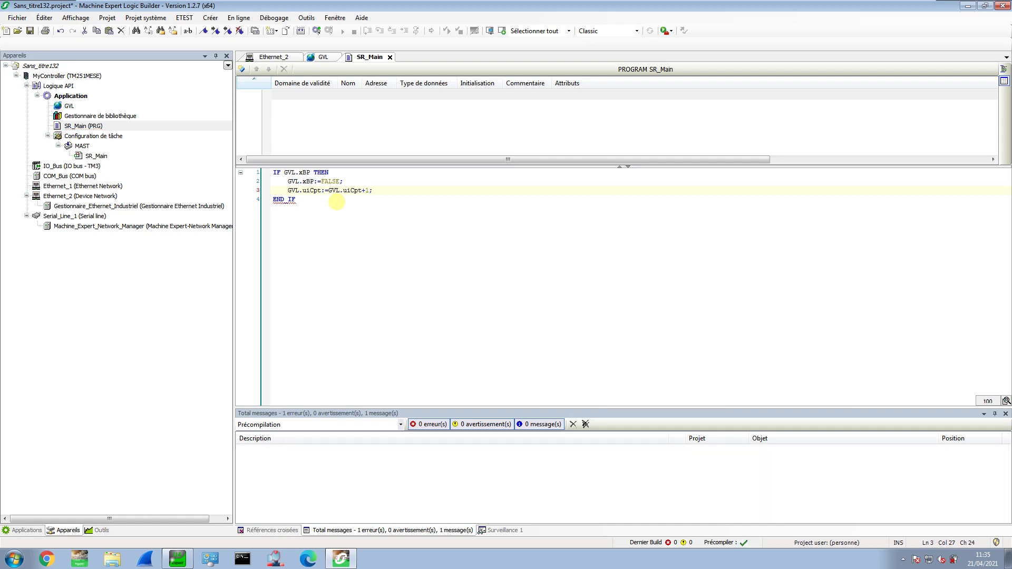
click(336, 202)
text(;)
- Add an OPC UA Symbol Configuration object named OPCUASymbolConfiguration to the application and select the GVL symbols xBP and uiCpt
right_click(72, 96)
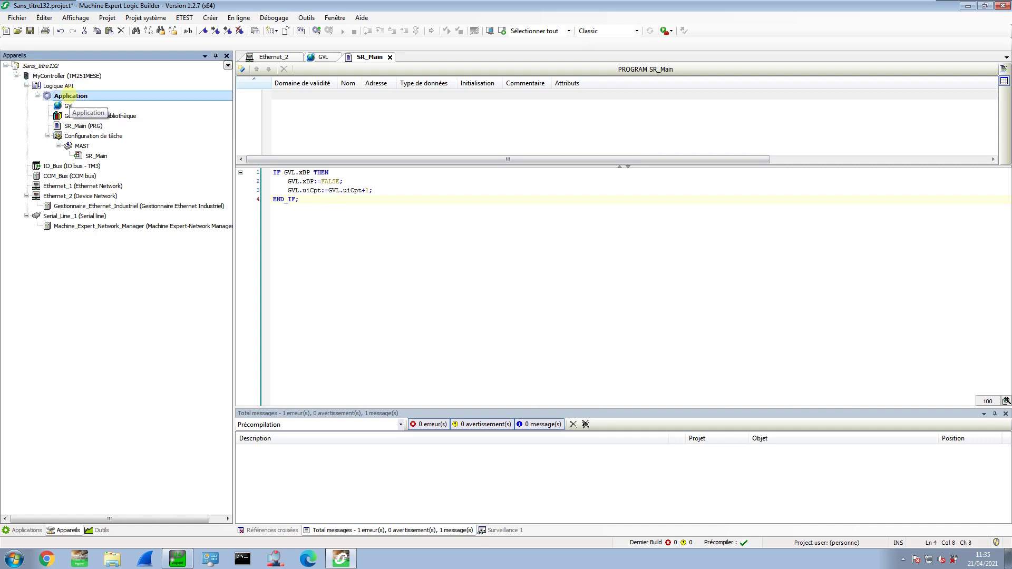
mouse_move(124, 195)
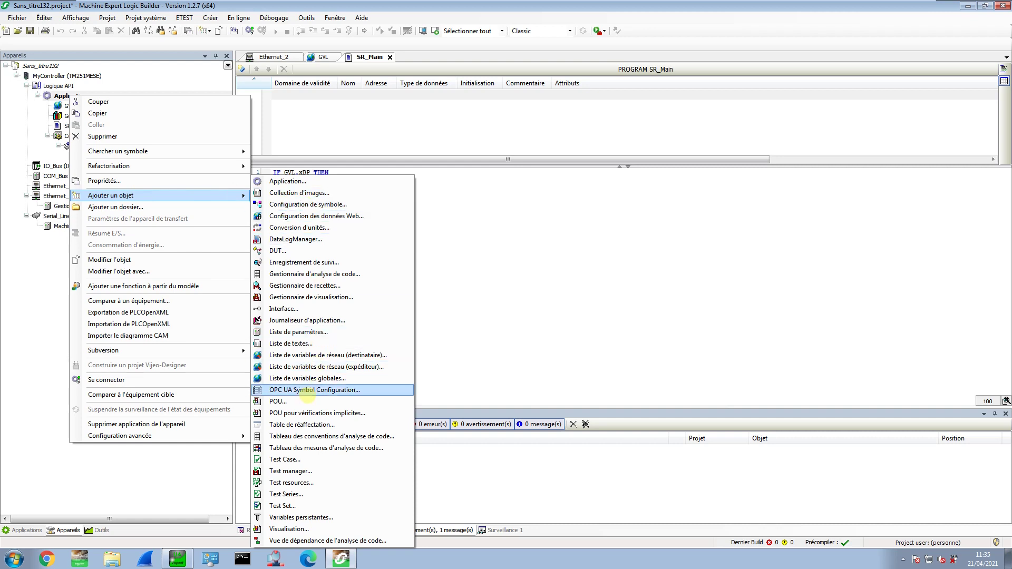
click(305, 390)
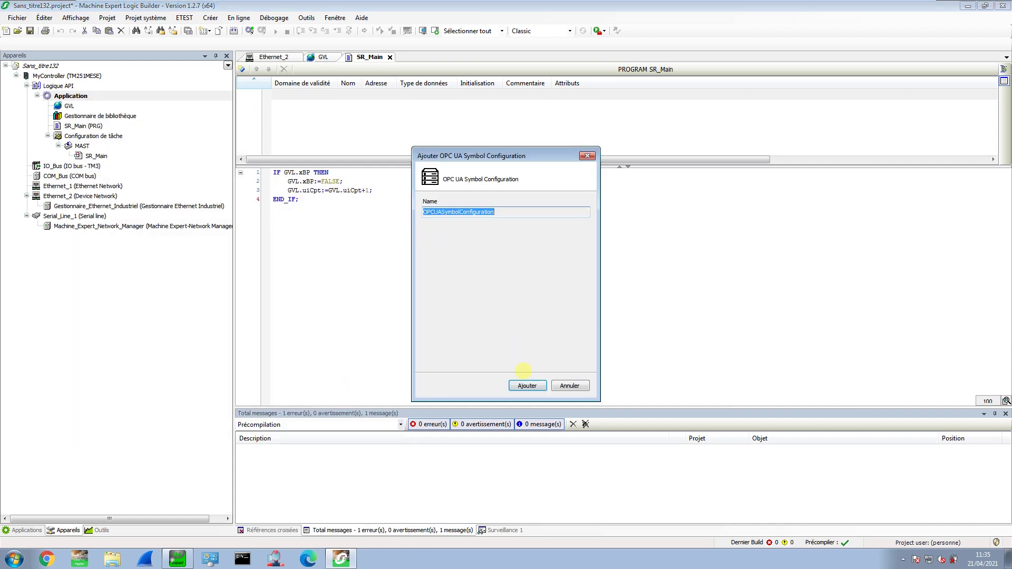
click(525, 385)
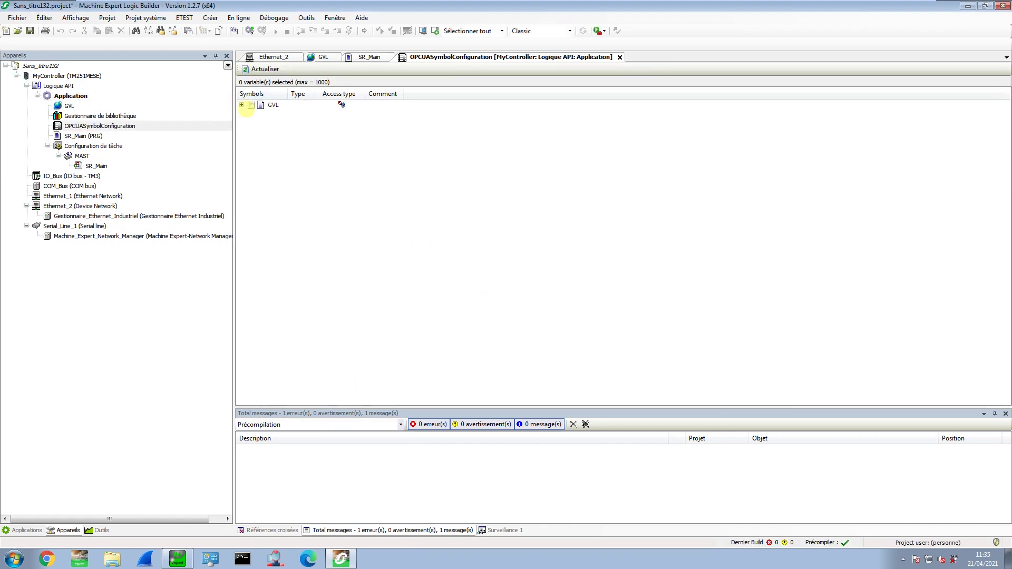
click(251, 105)
click(242, 105)
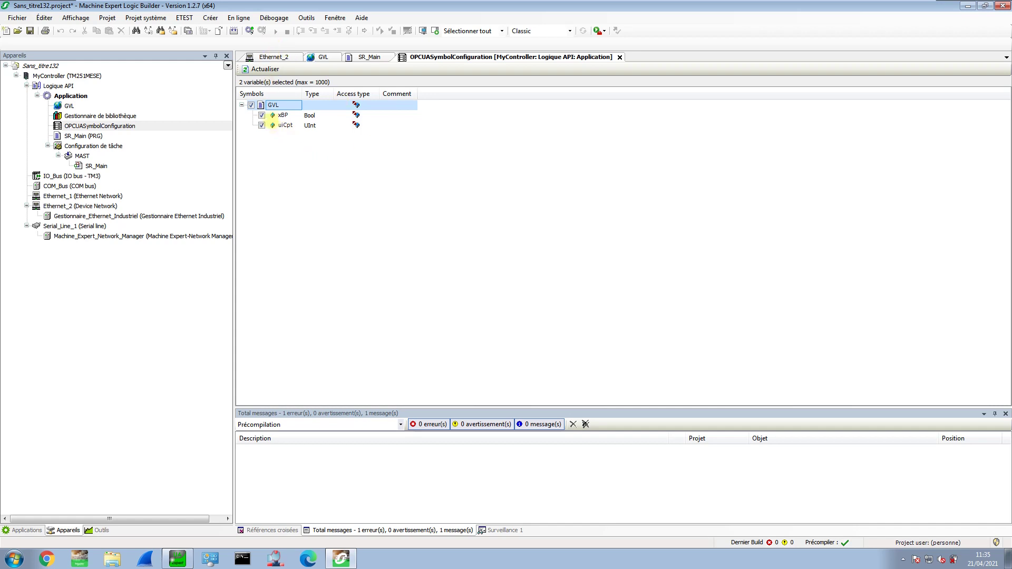
- In MyController's communication settings, set the TM251MESE controller at 192.168.0.251 as the connection target
click(74, 76)
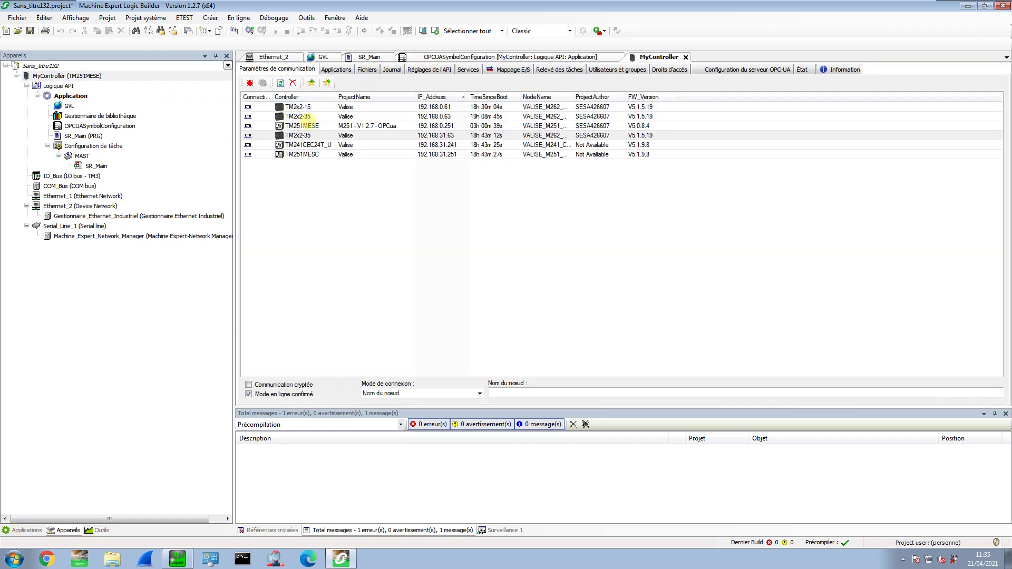
click(309, 125)
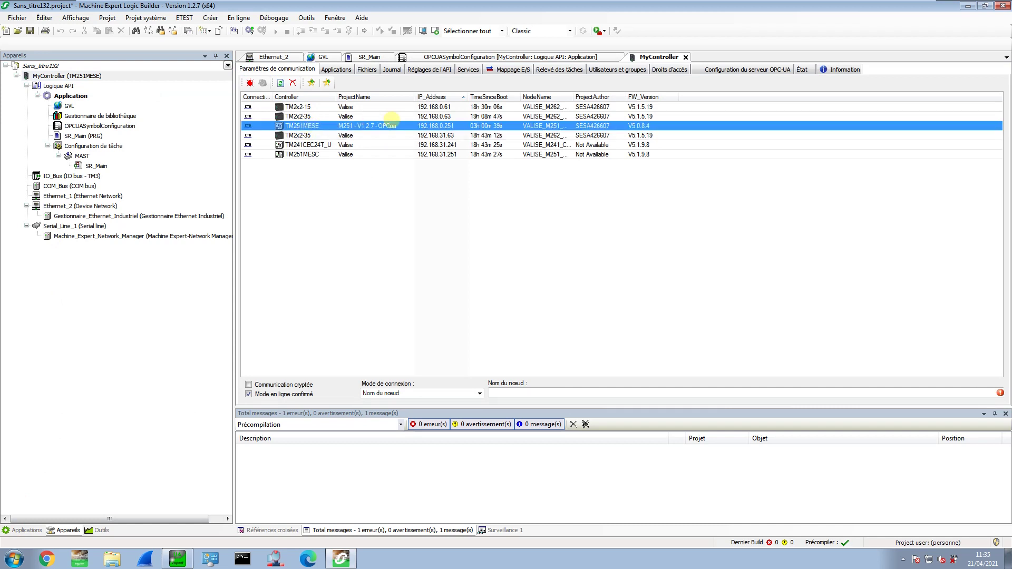
double_click(386, 126)
- Connect to the controller as Administrator with the account password and confirm loading the application
click(250, 31)
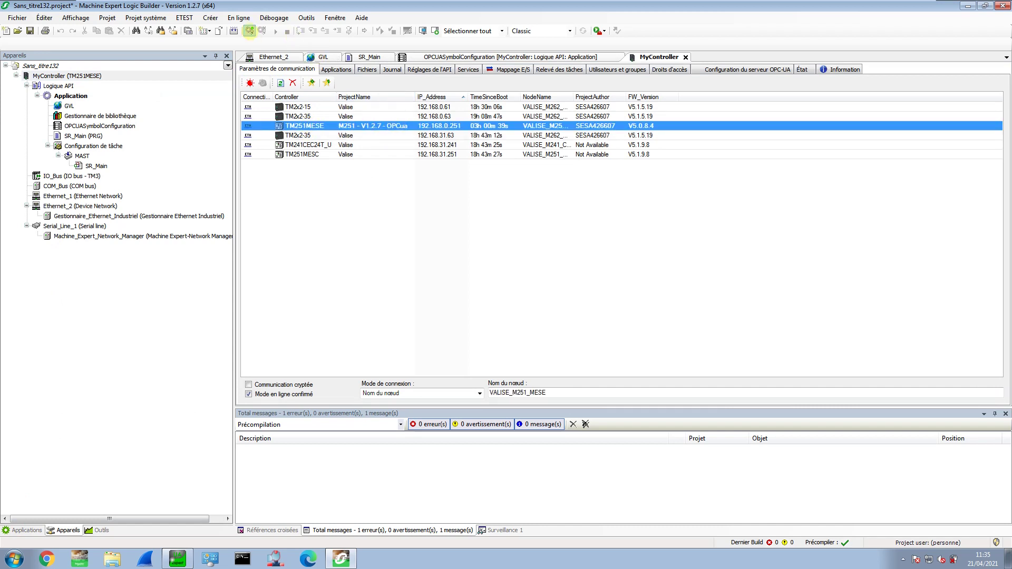
key(alt+f)
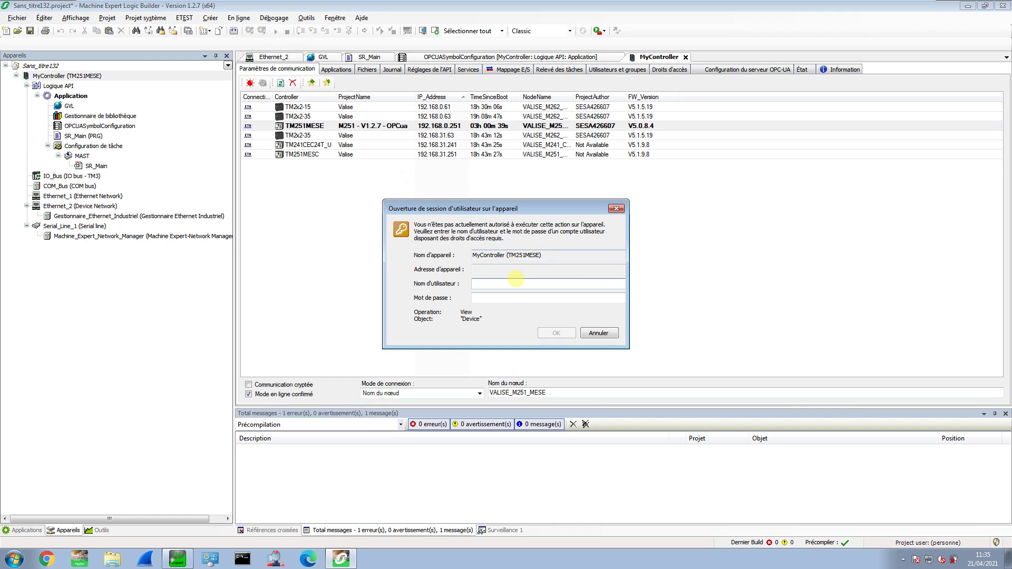
text(Administrator)
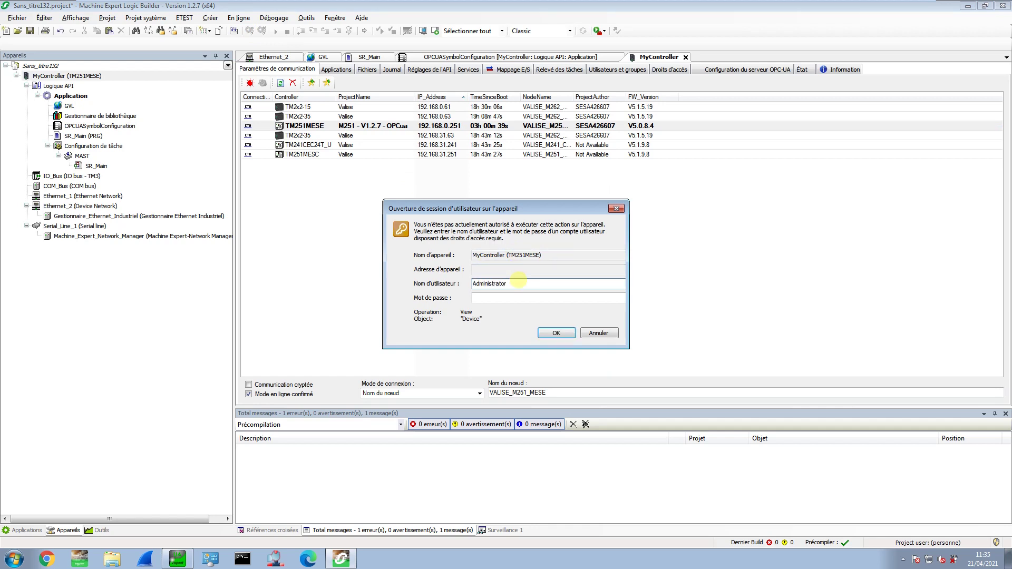
key(Tab)
click(550, 331)
click(535, 315)
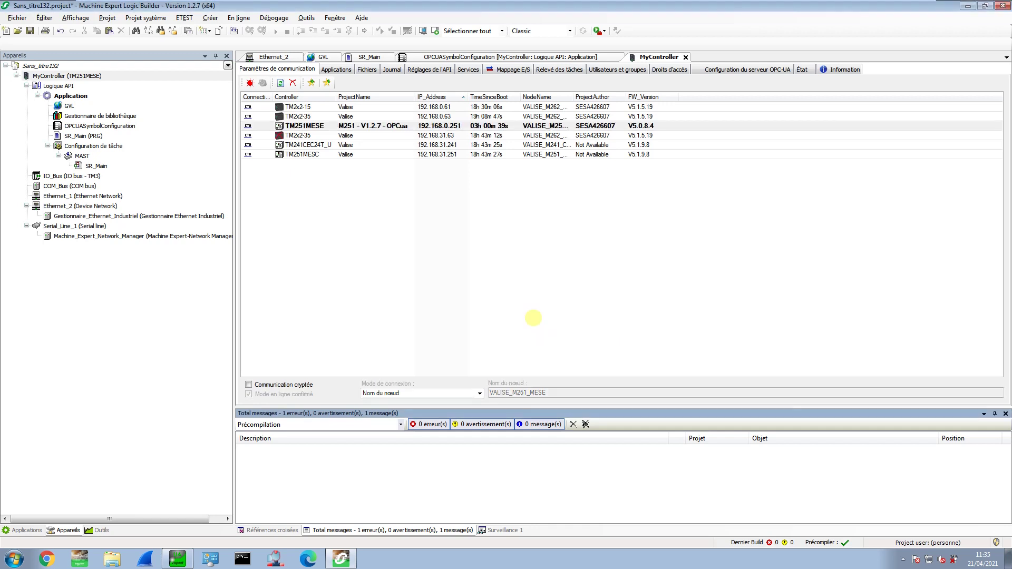
click(490, 300)
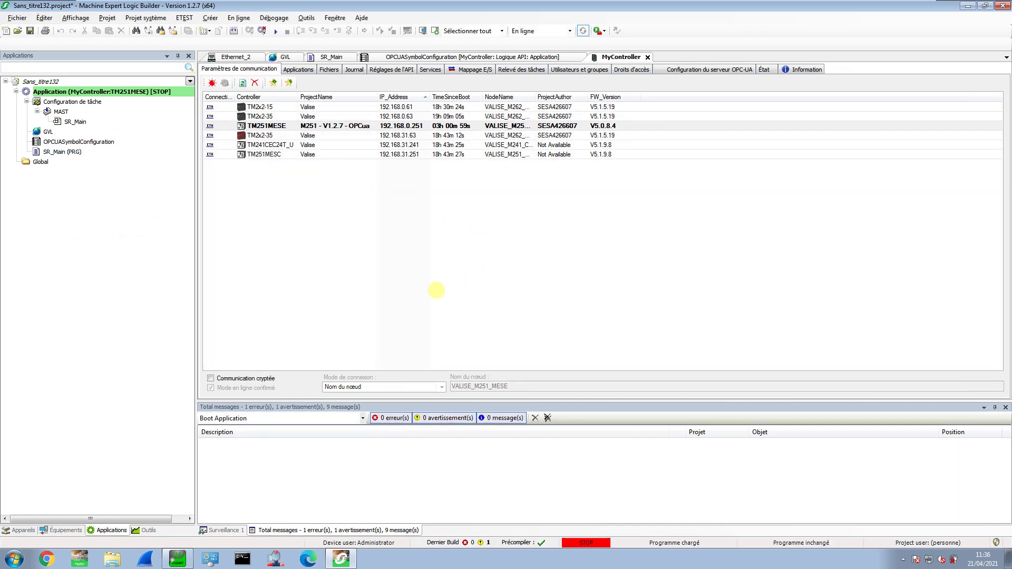
- Start the controller application and write TRUE to GVL.xBP twice from the online SR_Main program
click(275, 31)
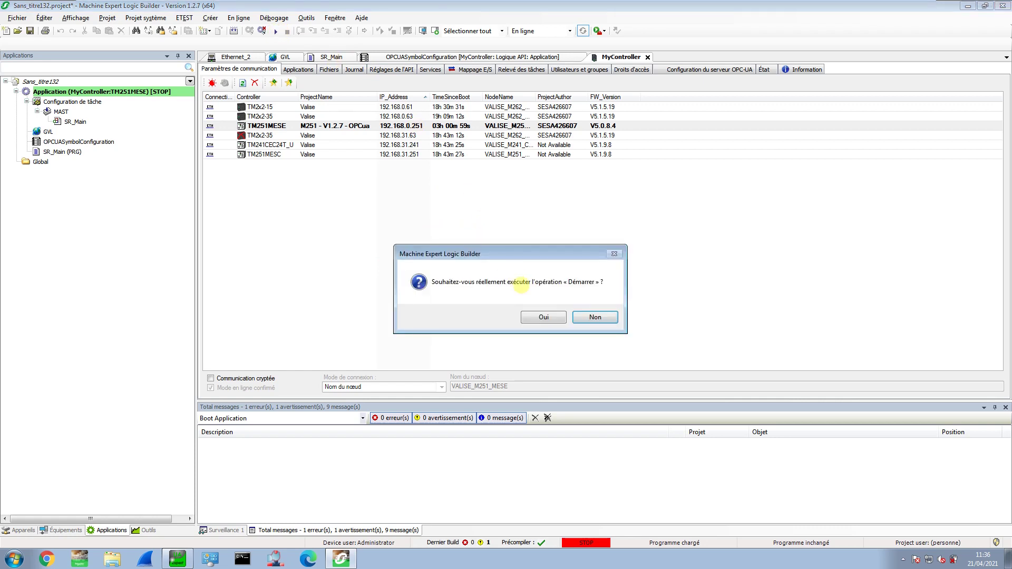
click(543, 317)
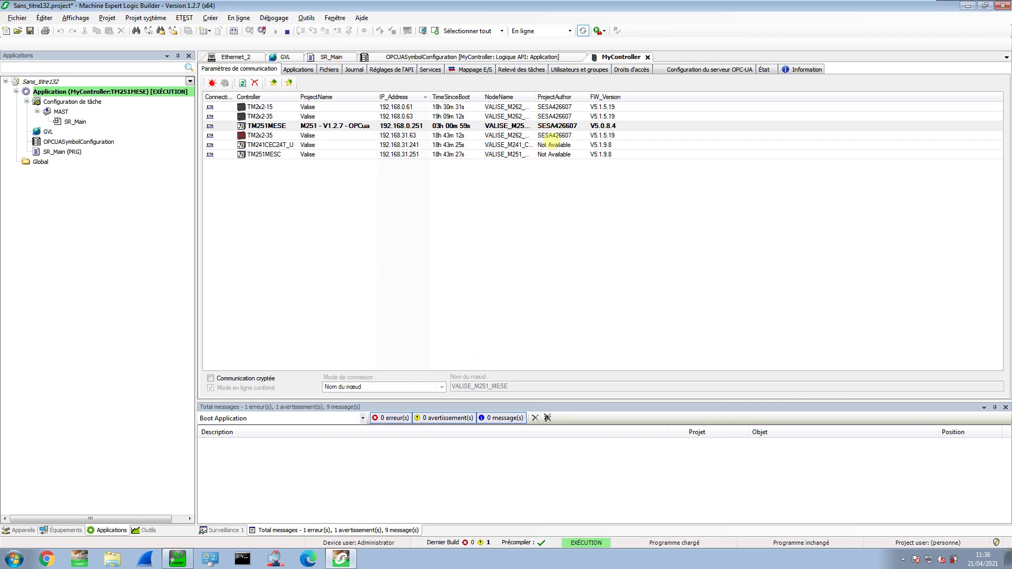
click(337, 58)
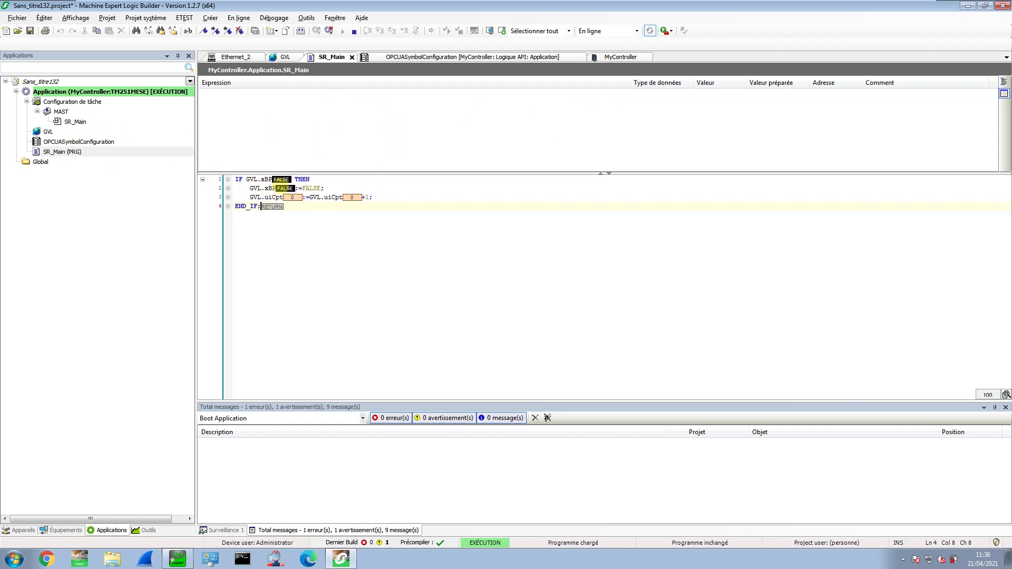
double_click(287, 180)
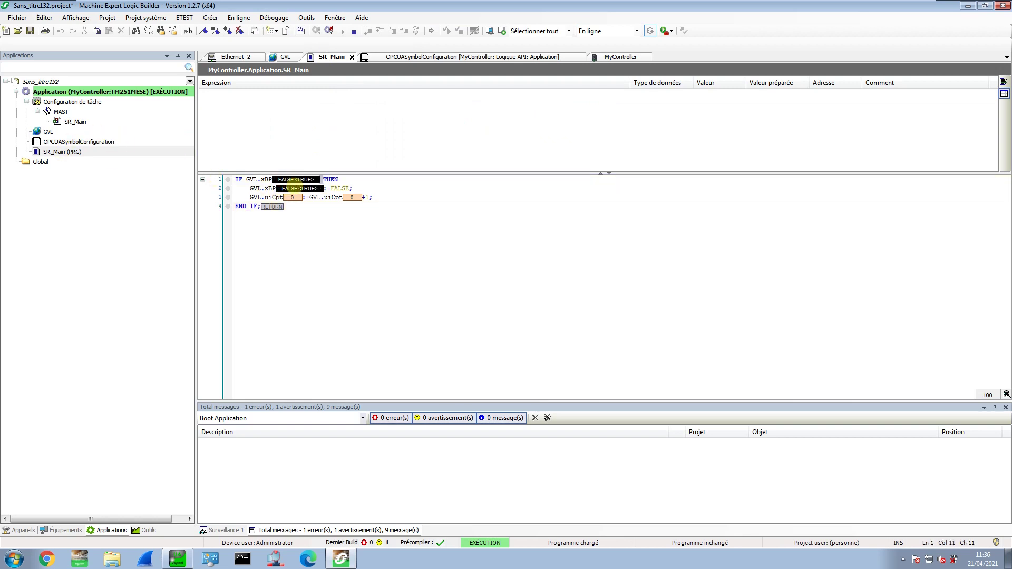
key(ctrl+F7)
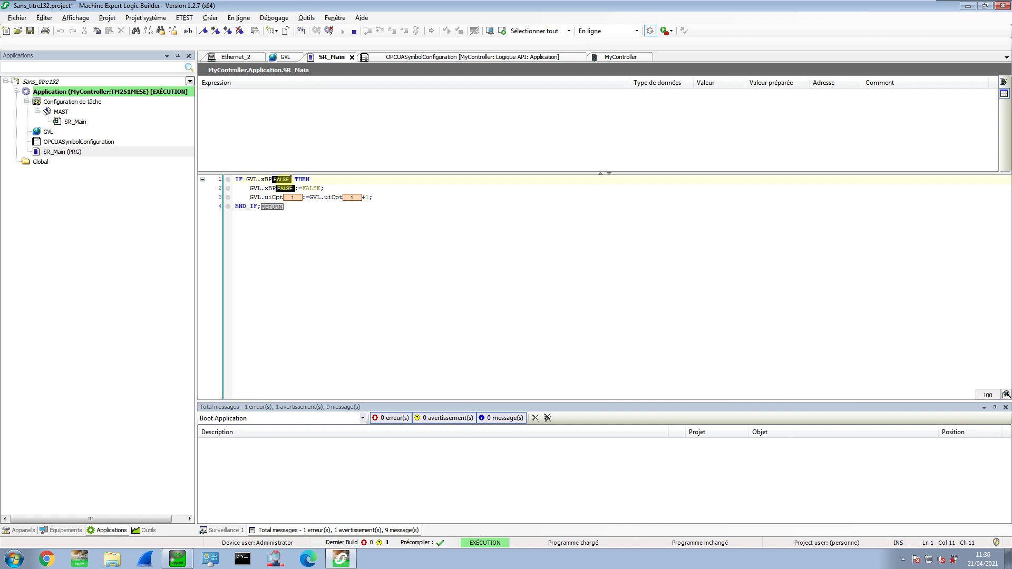
double_click(282, 180)
key(ctrl+F7)
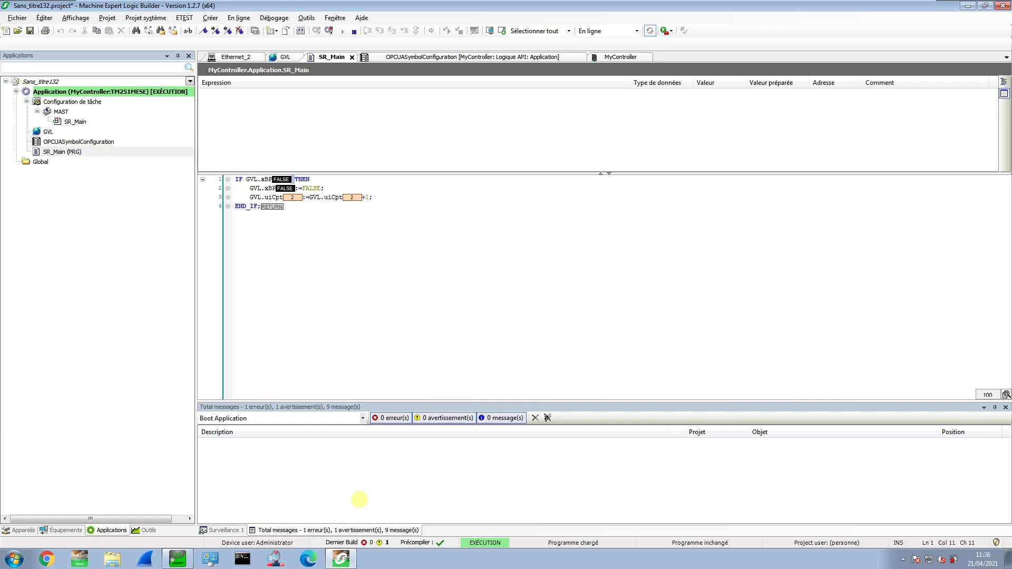
- Switch to UaExpert and add server test at opc.tcp://192.168.0.251:4840 with security policy and message security mode None, entering the Administrator account password
click(203, 557)
click(45, 67)
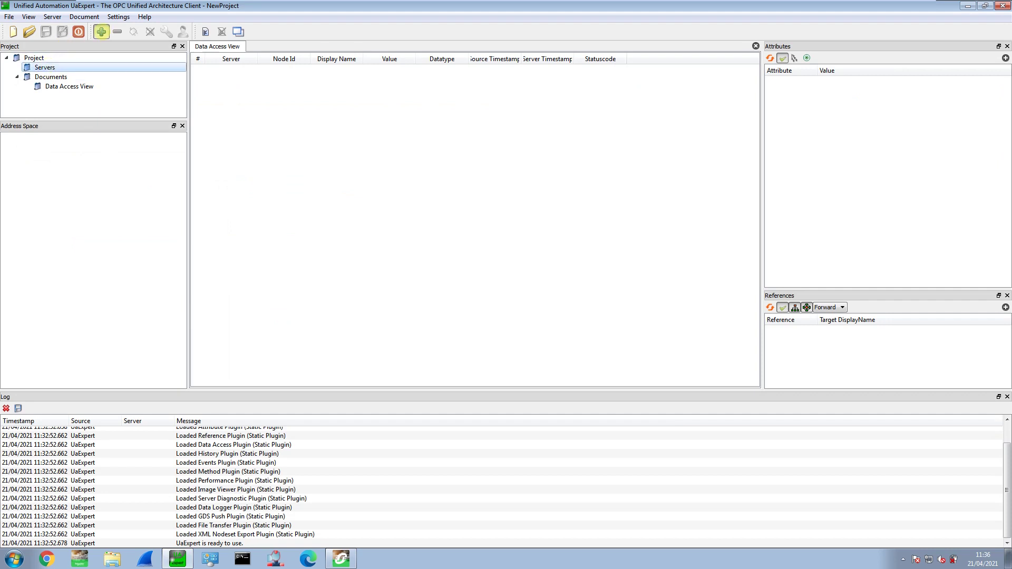
click(101, 32)
click(400, 75)
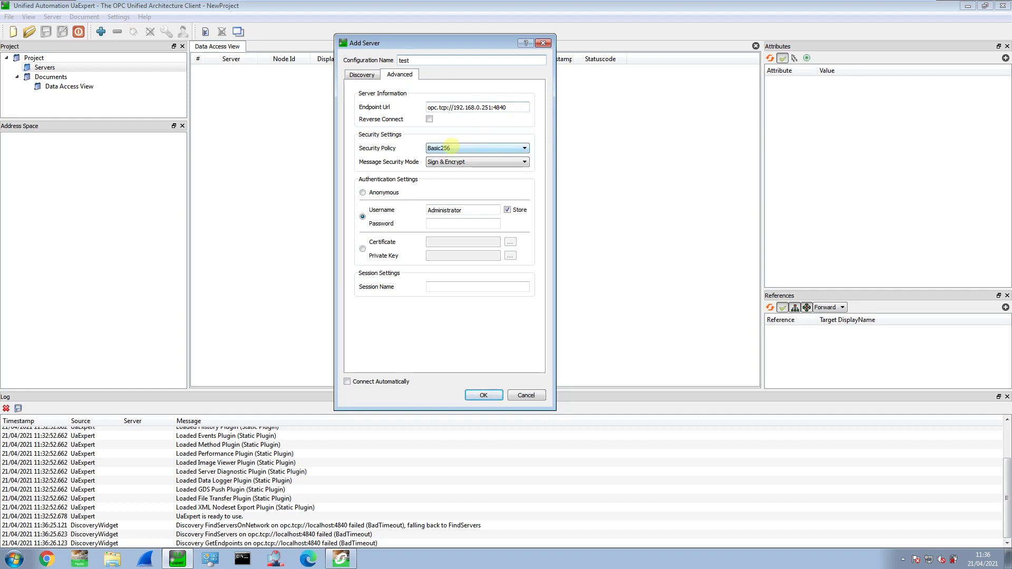
click(445, 148)
click(450, 157)
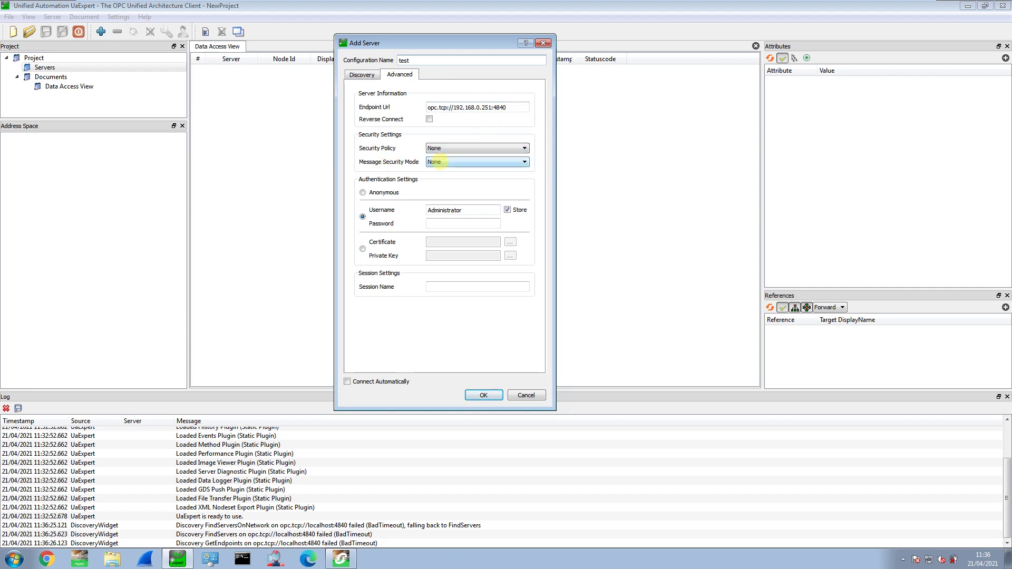
click(441, 223)
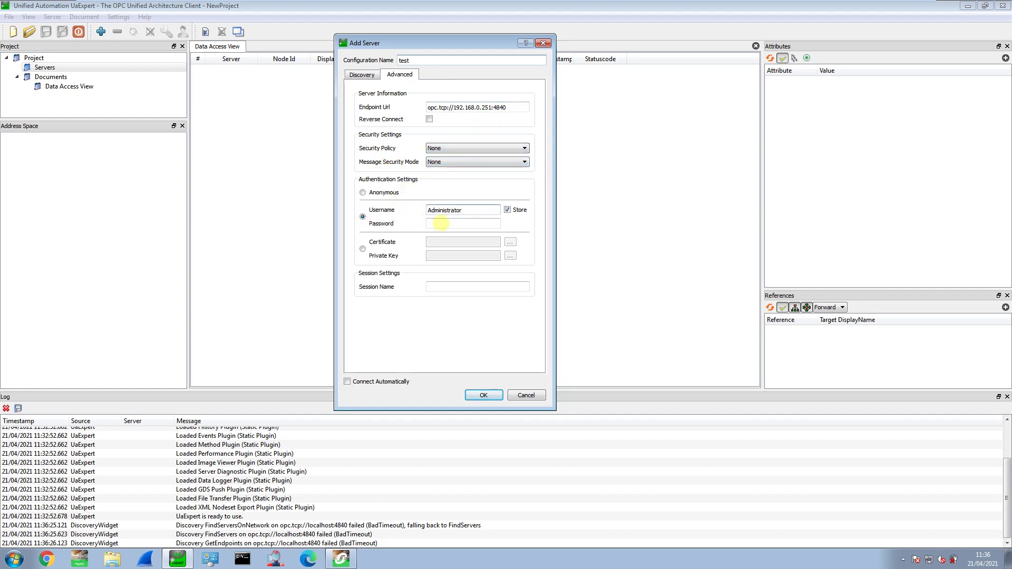
text(a)
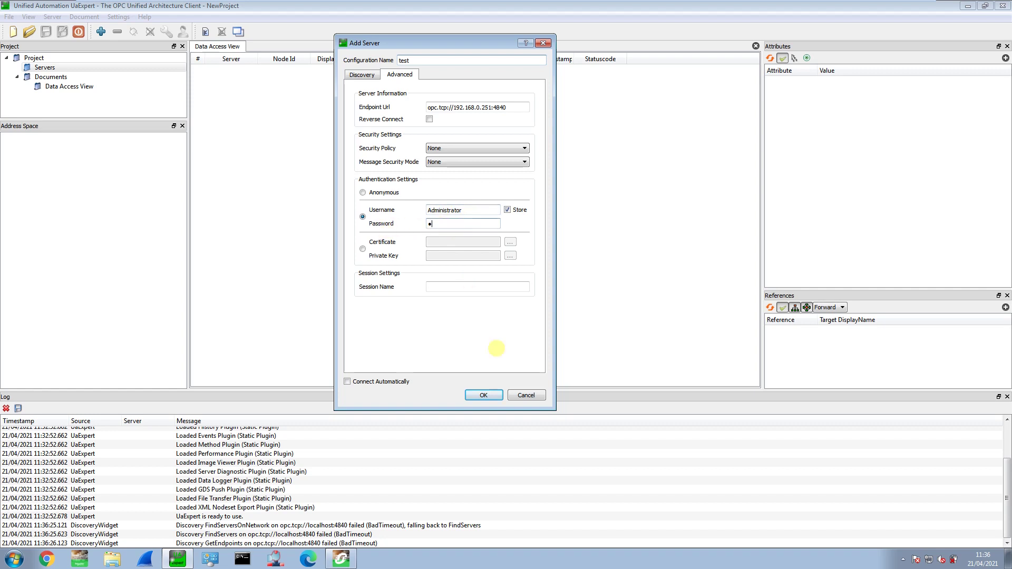
click(482, 395)
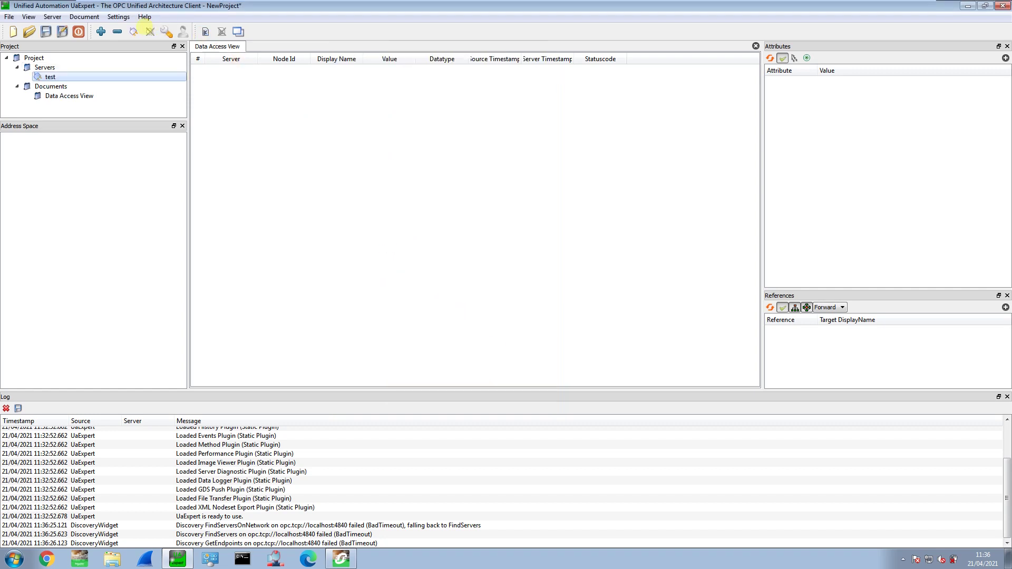
- Connect to the test server, ignoring the security mode error, and add GVL.uiCpt and GVL.xBP to the Data Access View
click(134, 32)
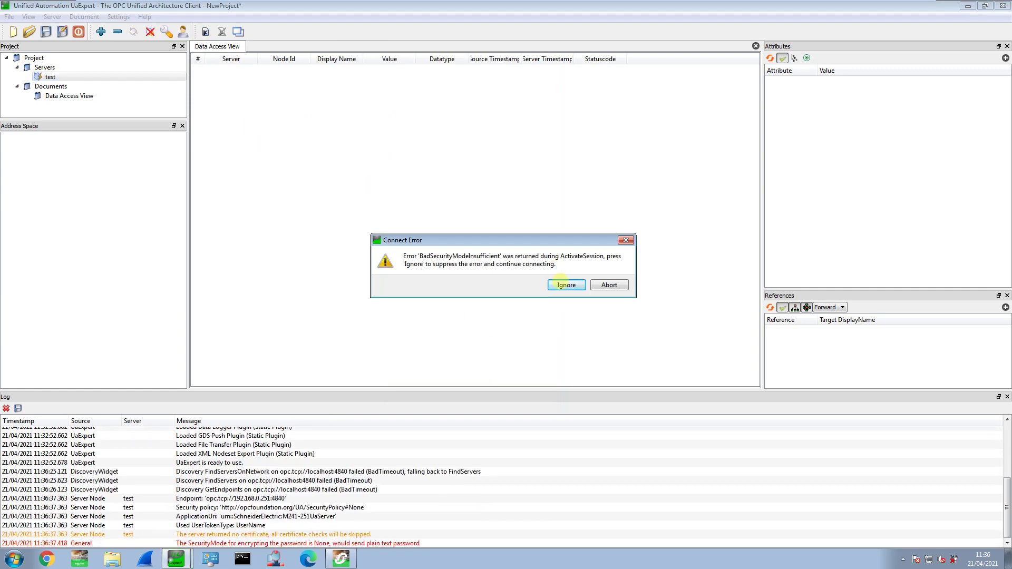
click(503, 287)
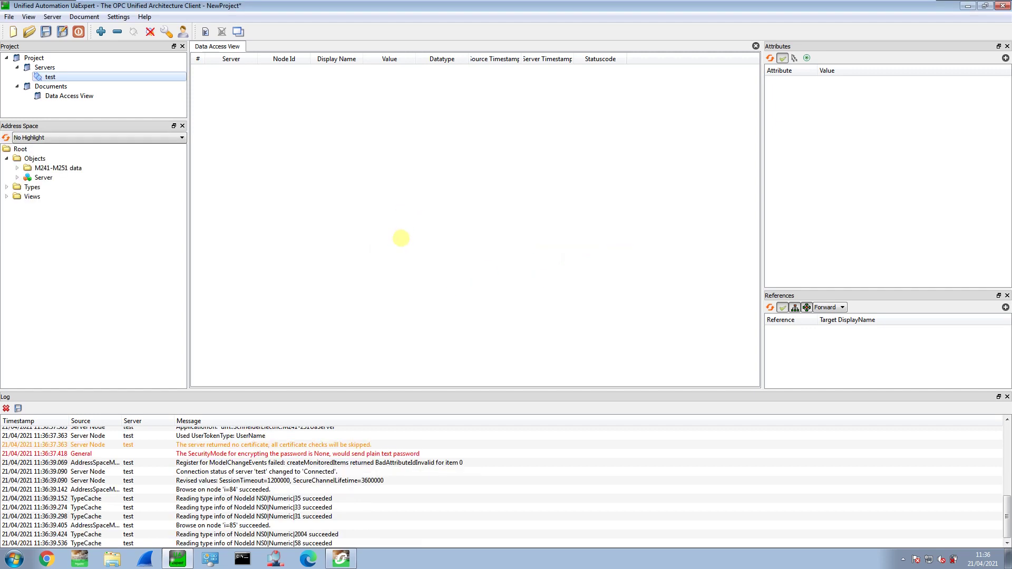
double_click(58, 167)
click(59, 178)
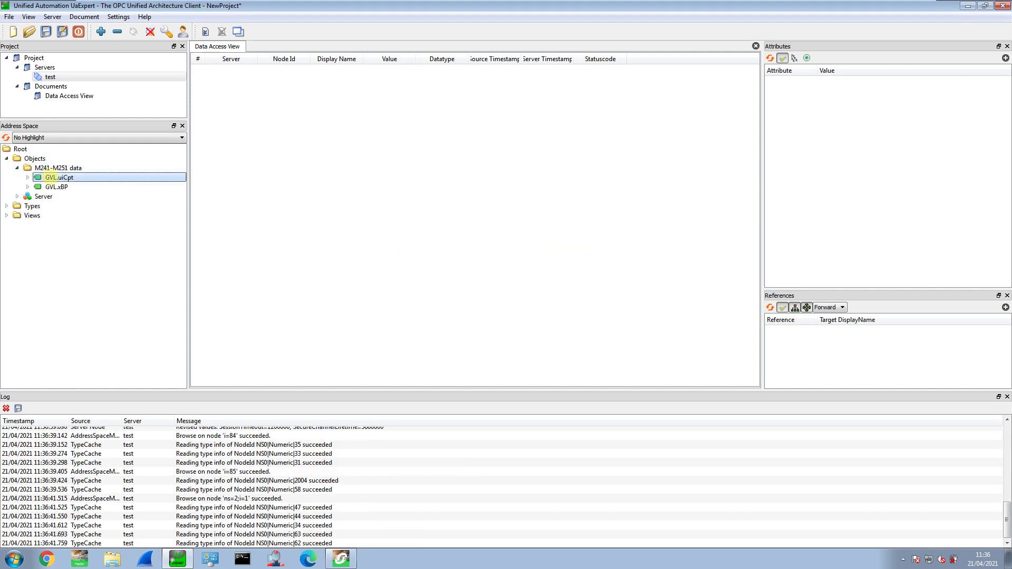
key(Down)
drag(73, 179, 276, 151)
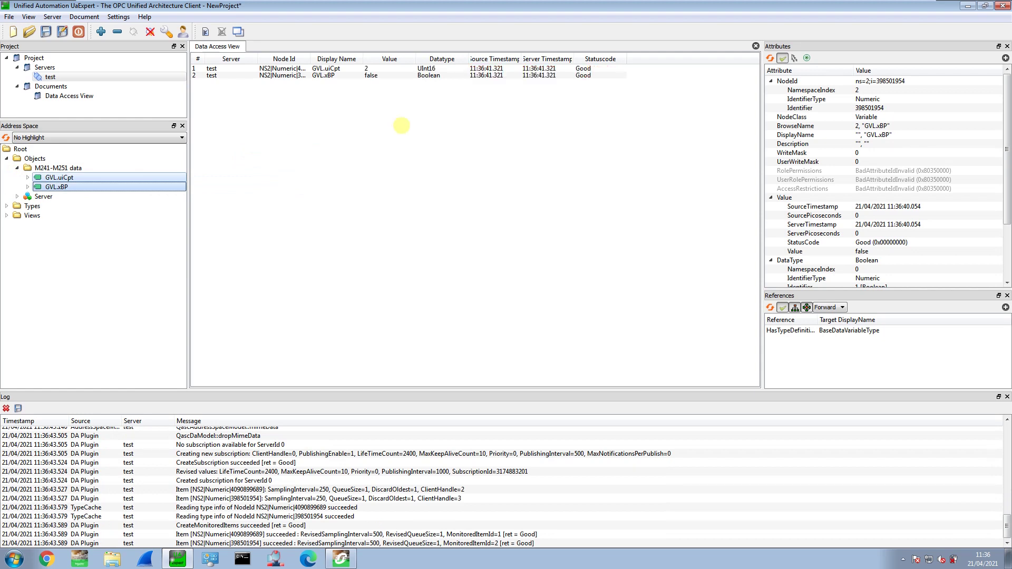
- Write the value true to GVL.xBP in the Data Access View
double_click(370, 75)
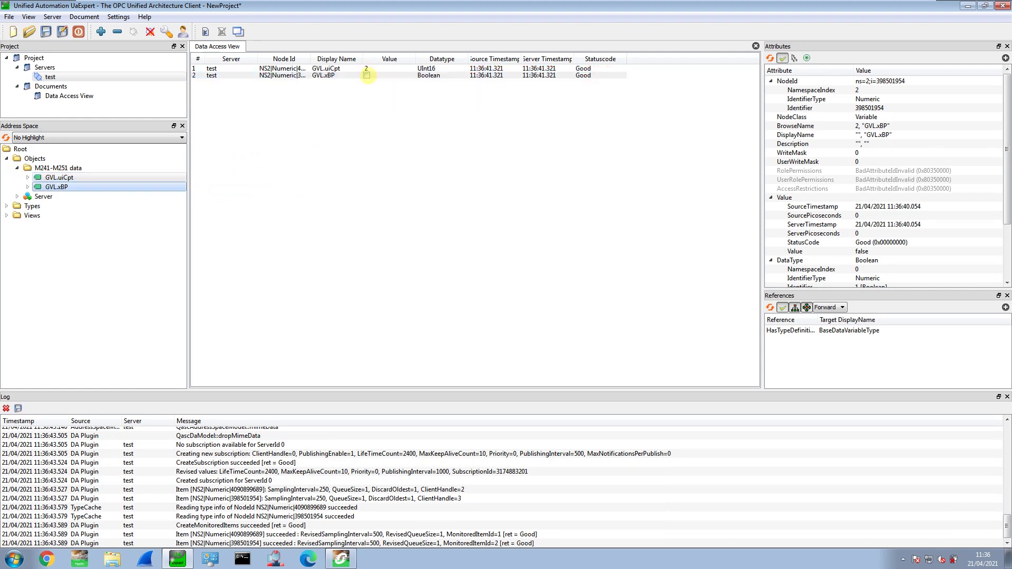
click(366, 75)
key(Return)
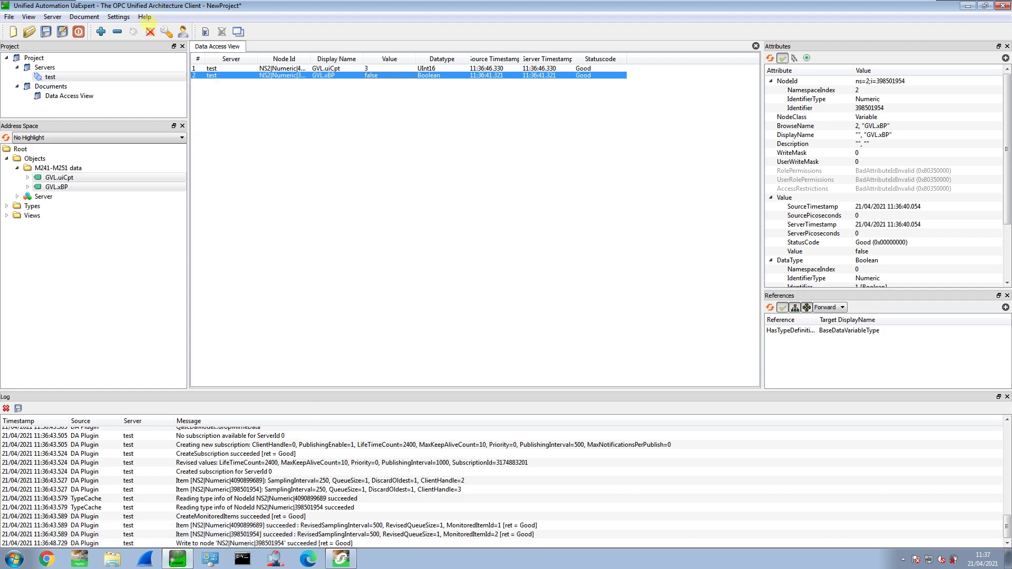
- Switch back to Machine Expert Logic Builder and log out of the controller
click(340, 557)
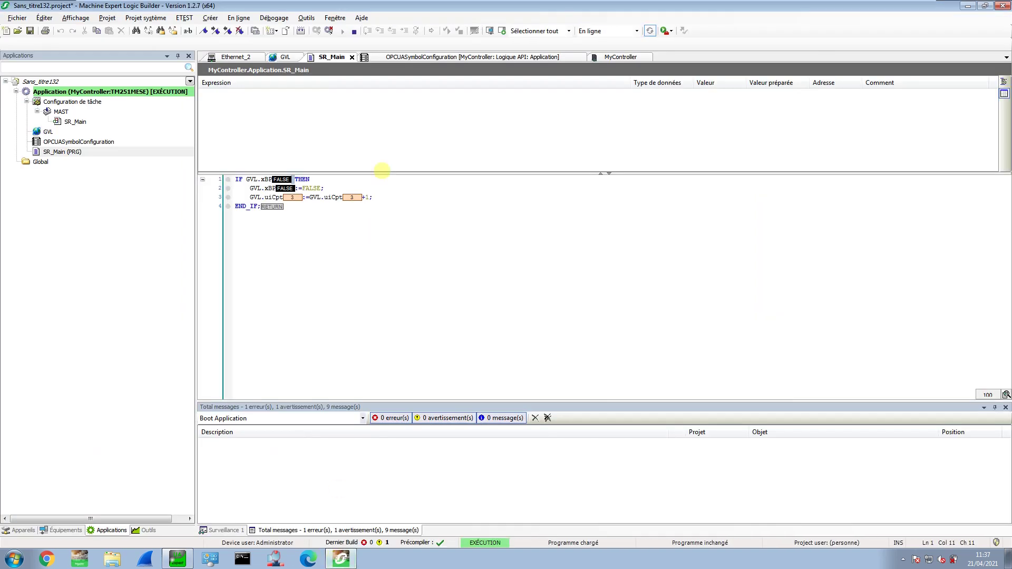
click(328, 30)
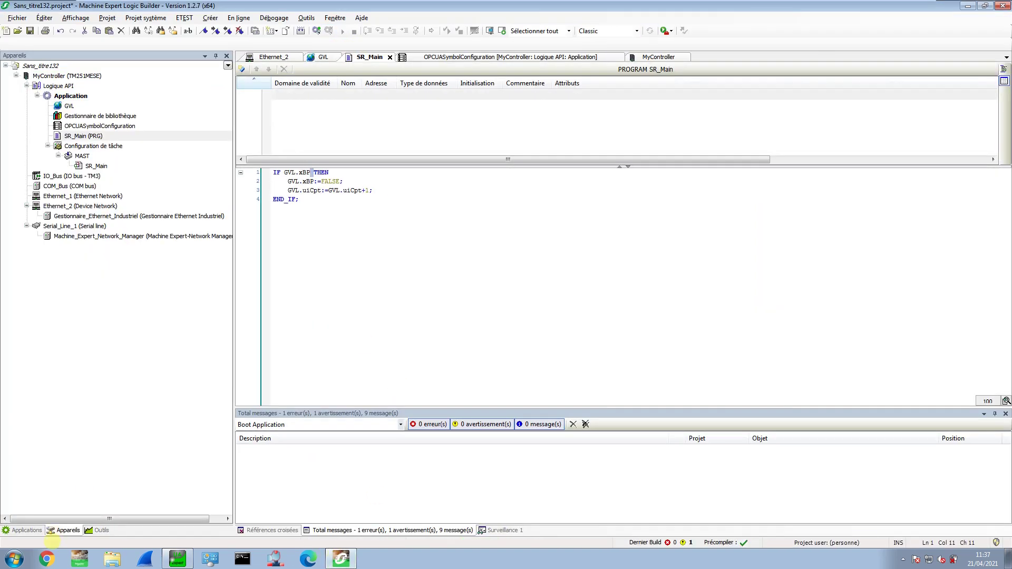
click(47, 559)
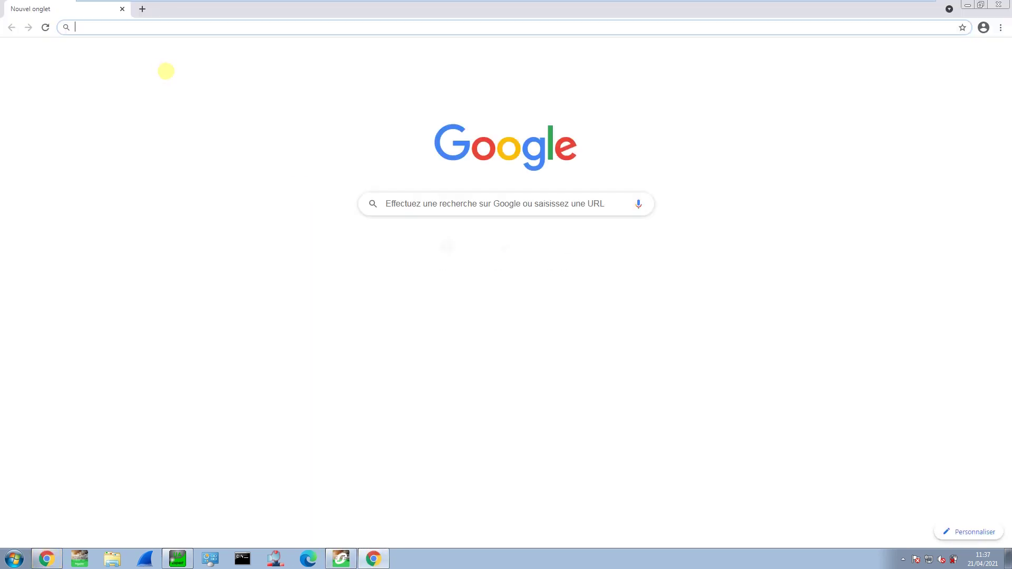
text(http://192.168.0.251)
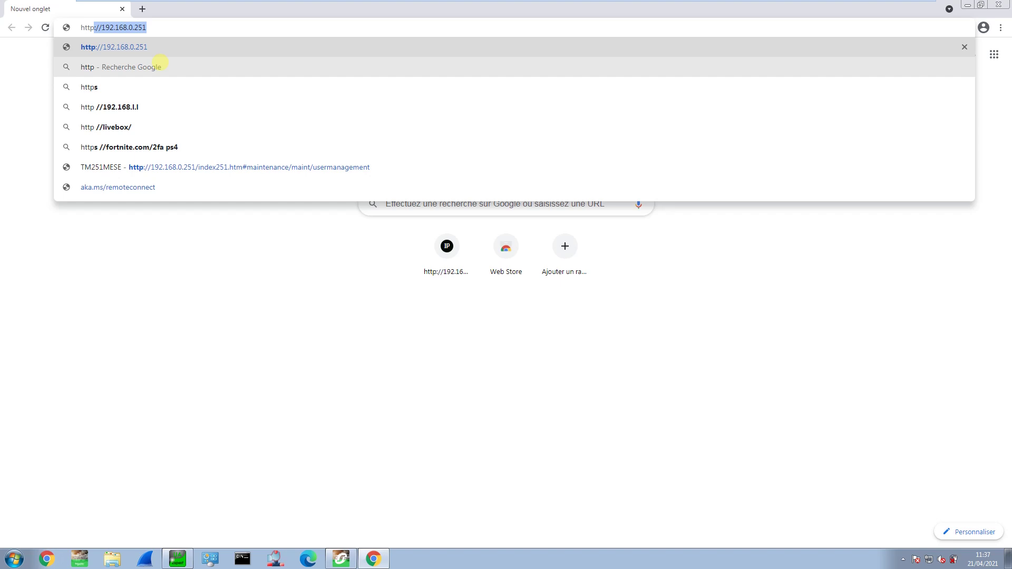
key(Return)
click(469, 48)
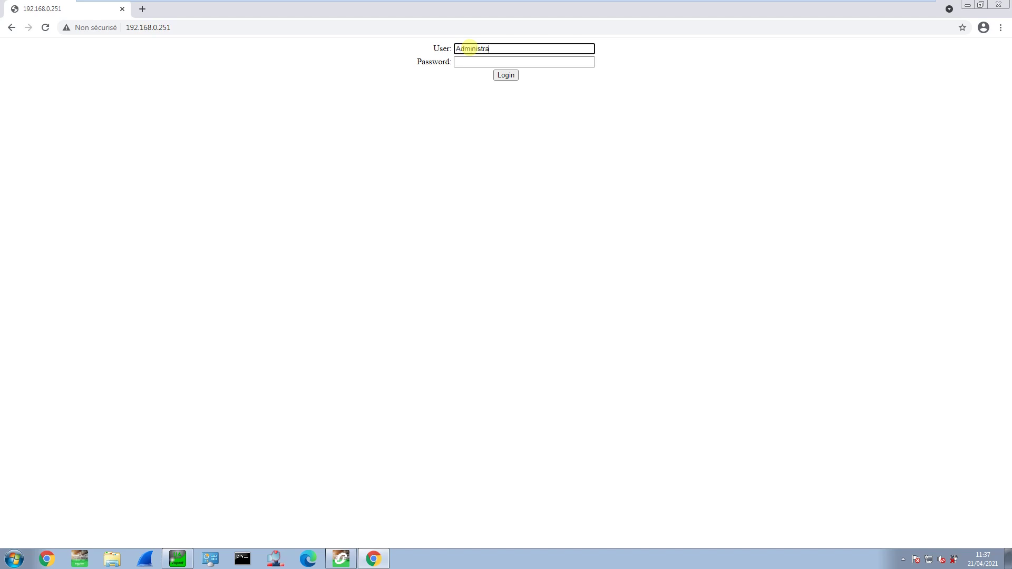
key(Tab)
text(p)
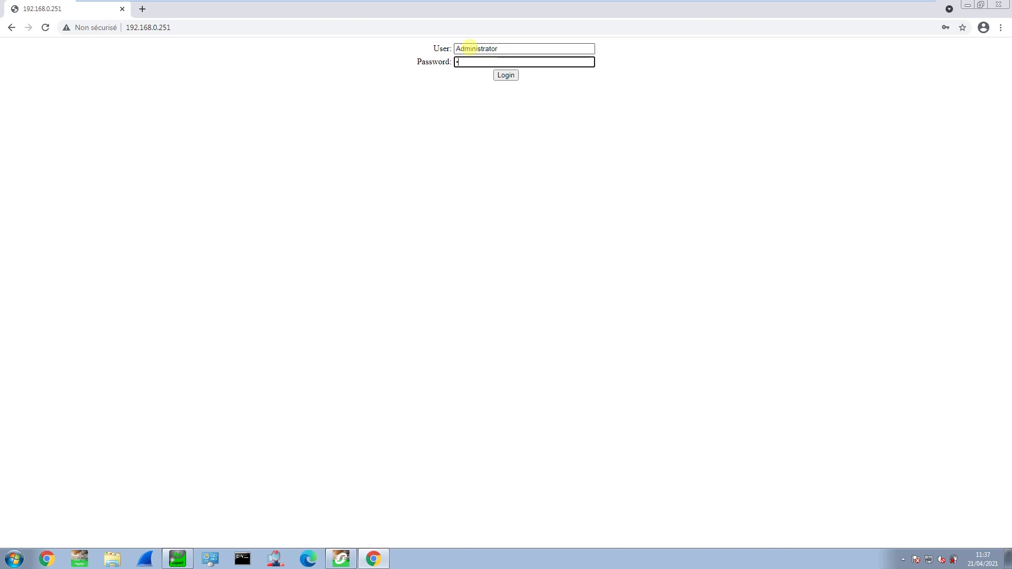
click(505, 74)
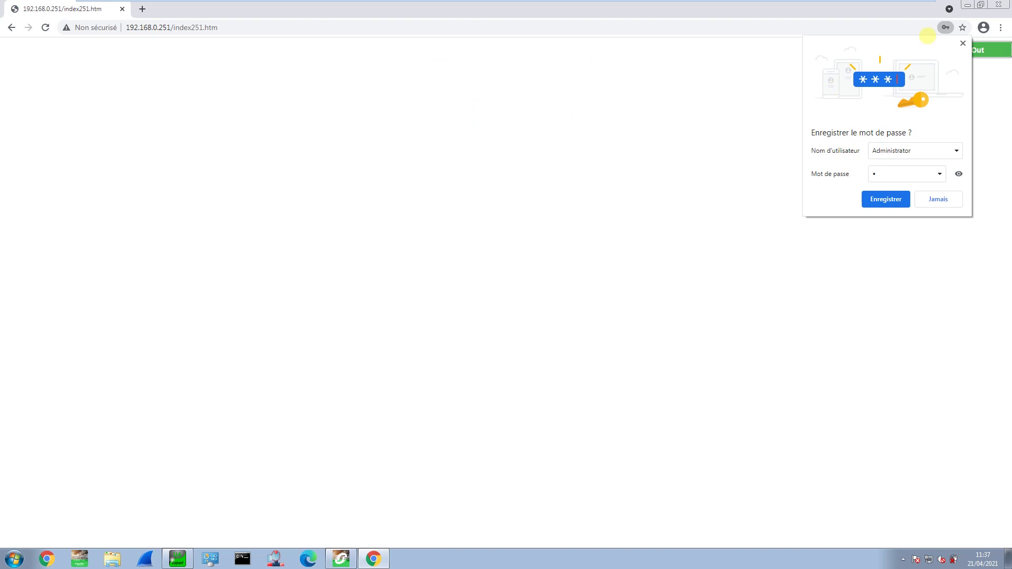
click(963, 43)
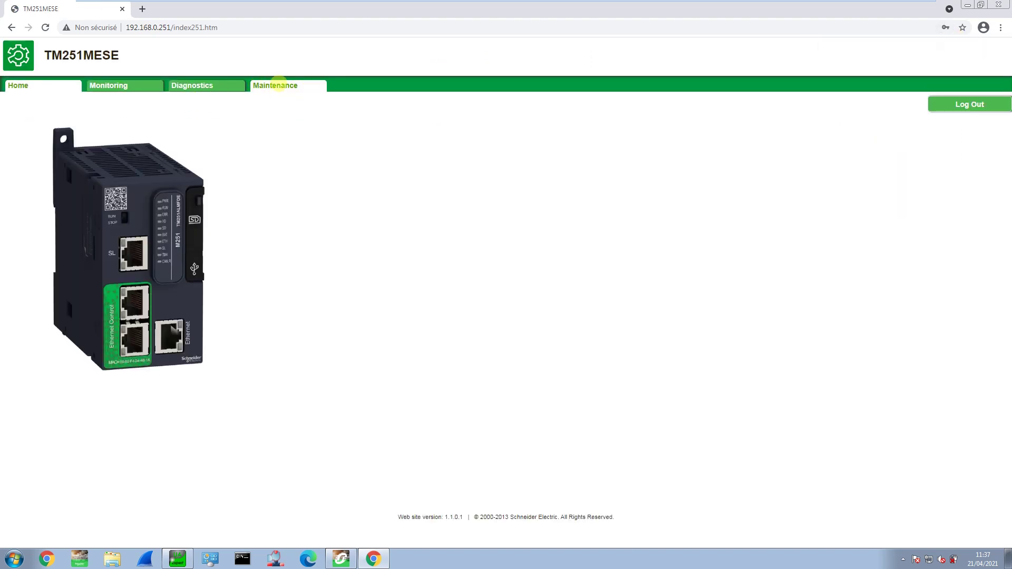
- Disable users accounts management in the controller's User Management maintenance page, accepting the confirmation and safety warning
click(275, 85)
click(45, 169)
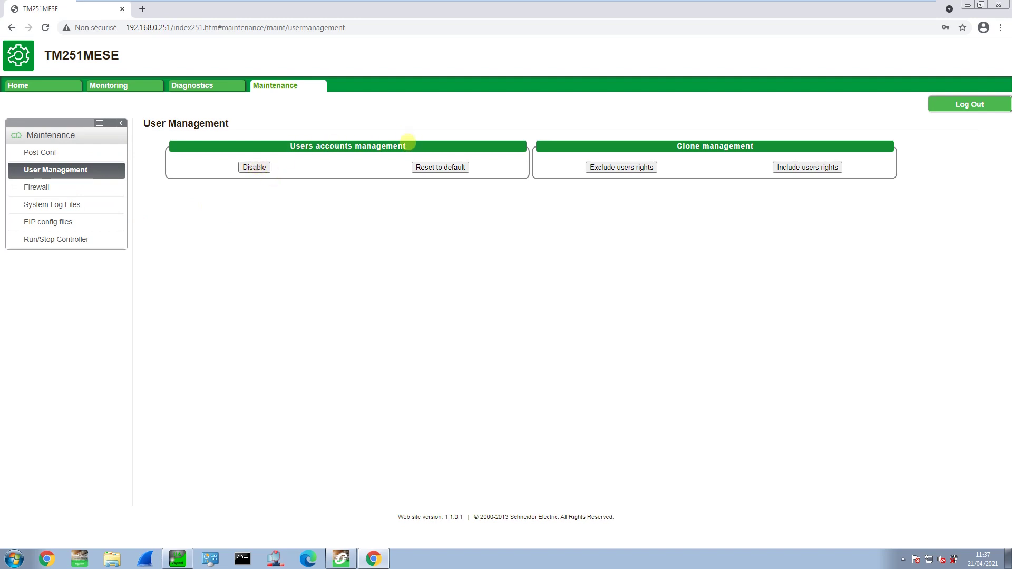
click(253, 167)
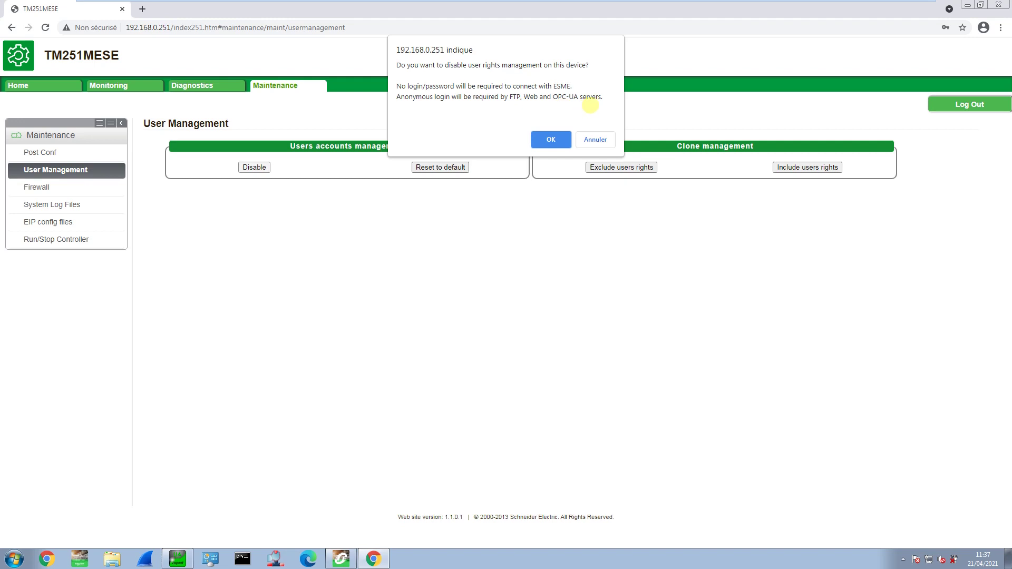
click(551, 140)
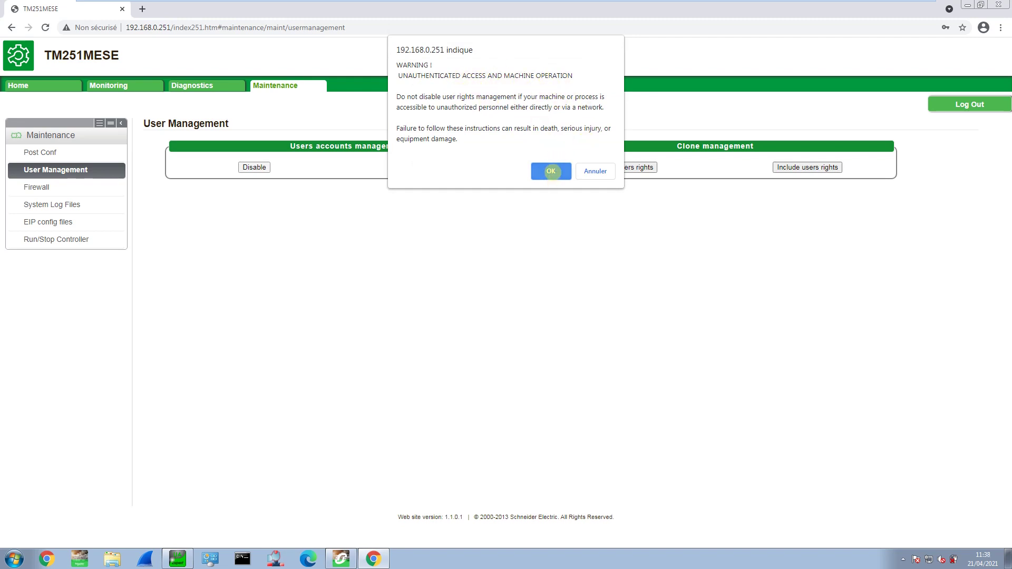
click(550, 172)
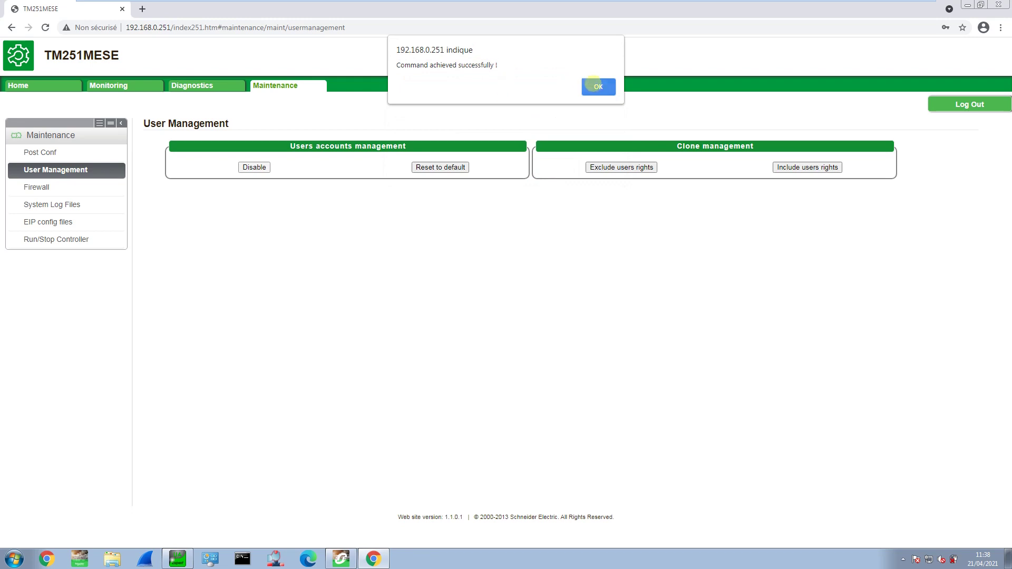
click(596, 86)
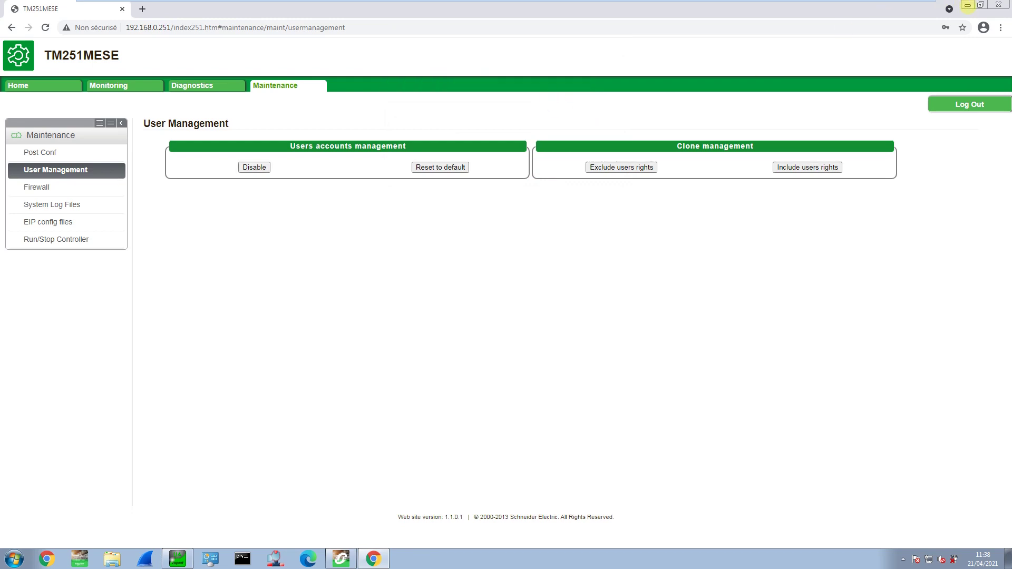
- Switch to UaExpert and try to connect to the test server with the stored Administrator credentials
click(968, 5)
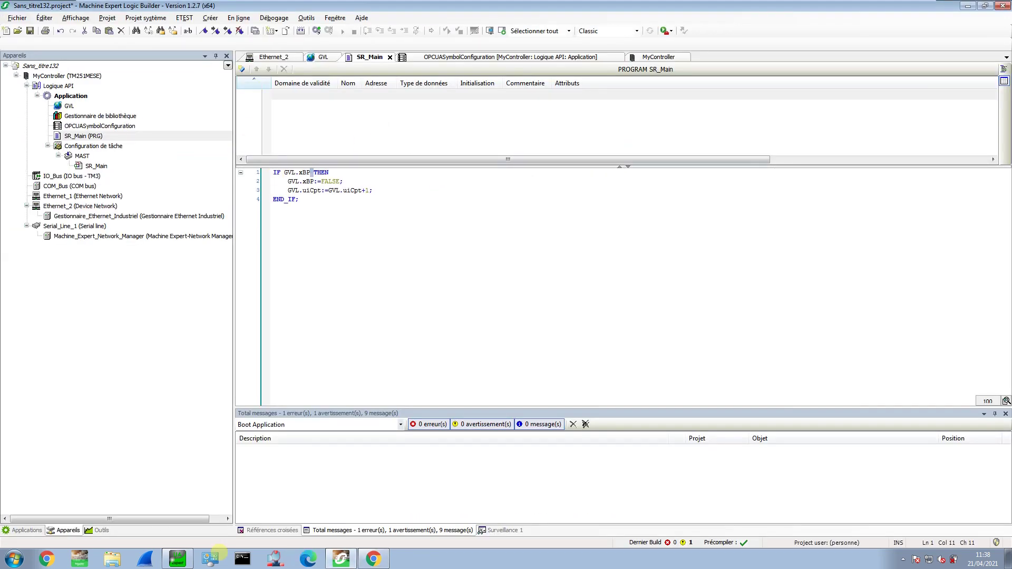
click(215, 556)
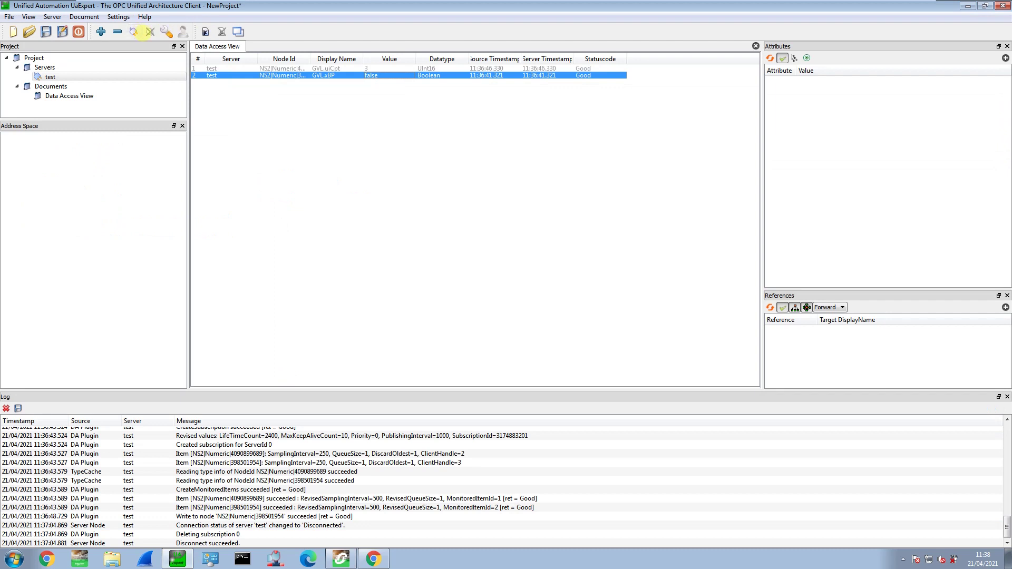
click(134, 31)
click(561, 282)
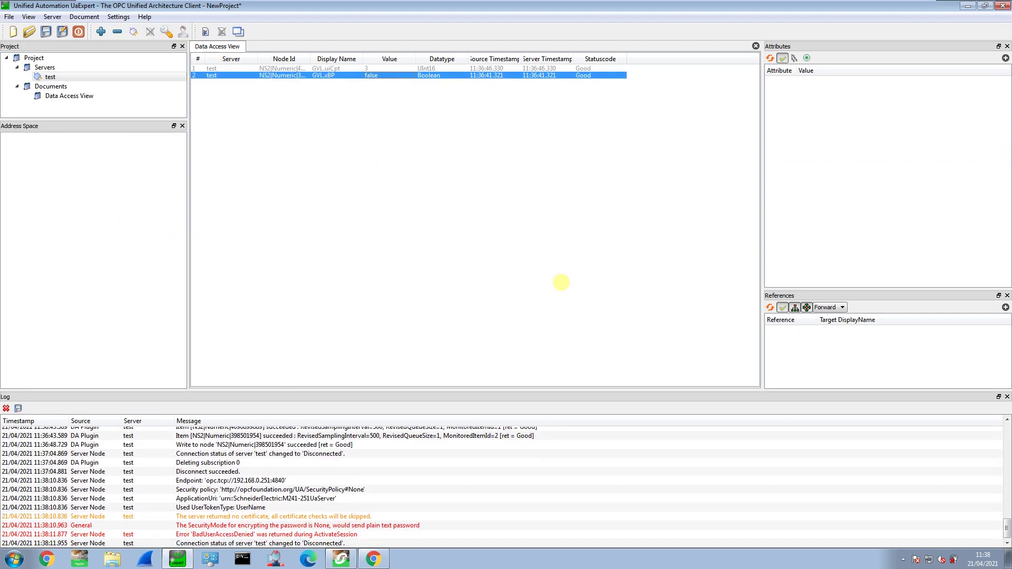
click(239, 544)
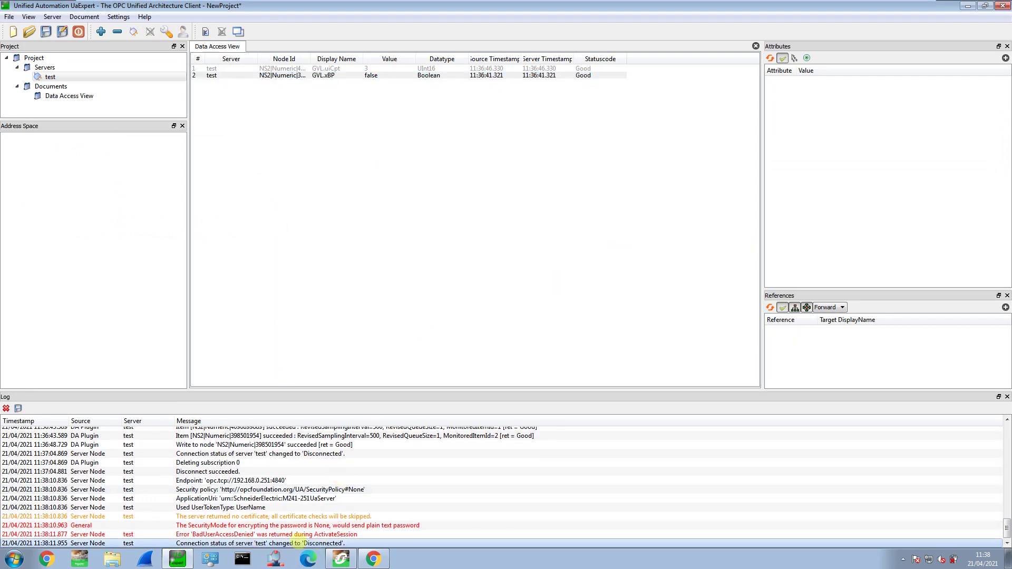
- Set the test server's authentication to Anonymous and connect to it
click(39, 77)
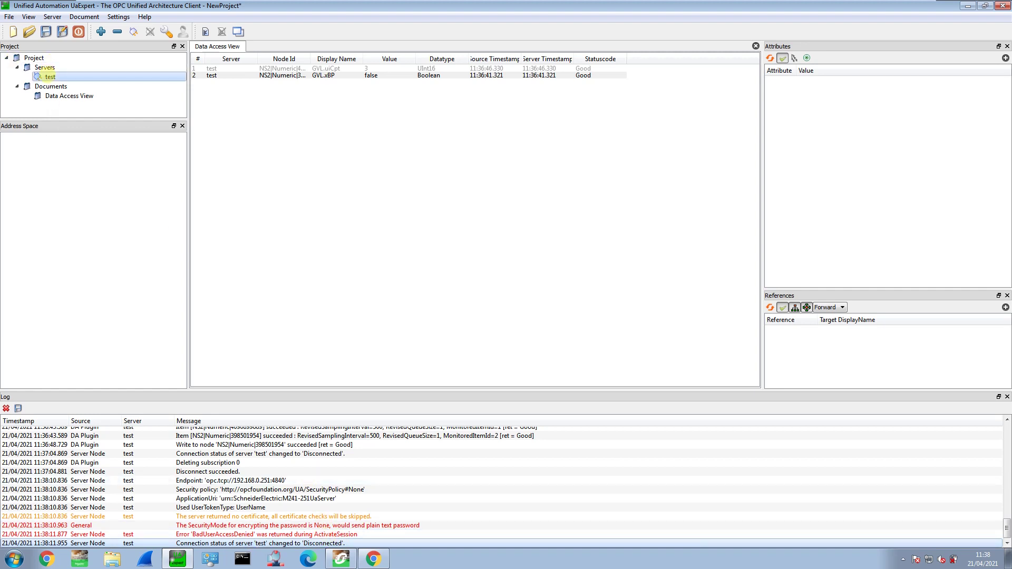
right_click(50, 76)
click(87, 117)
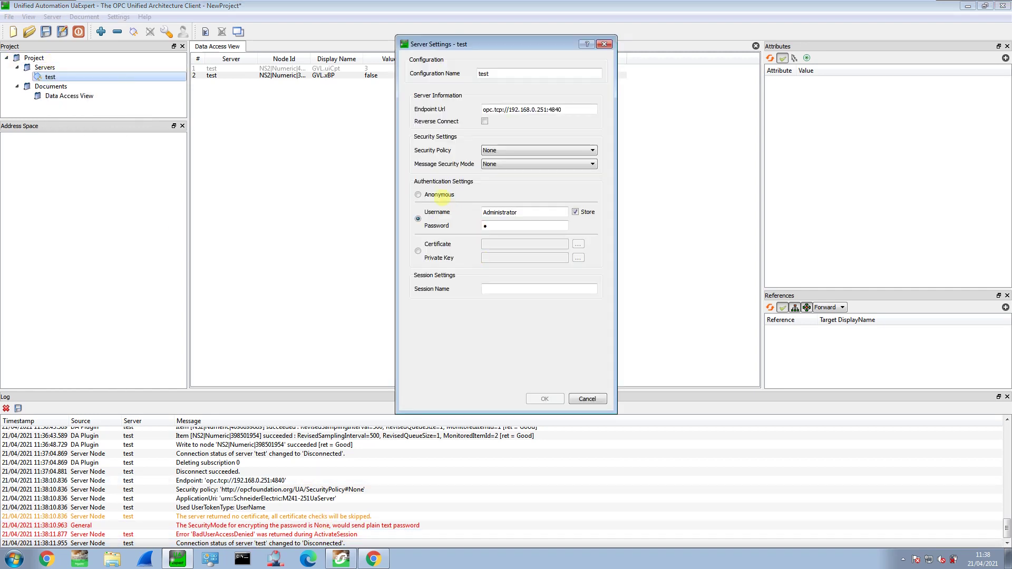
click(419, 195)
click(545, 399)
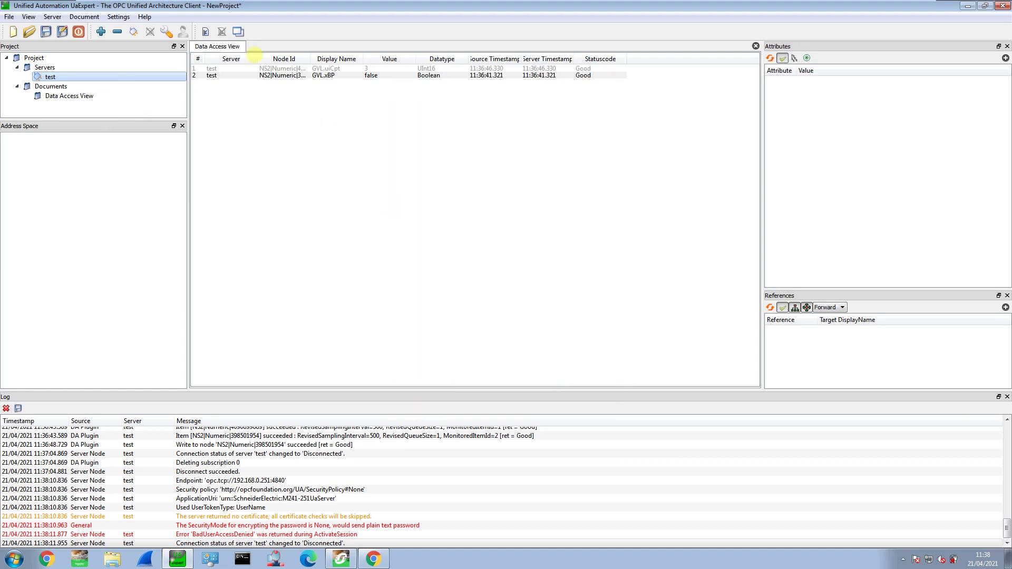
click(133, 31)
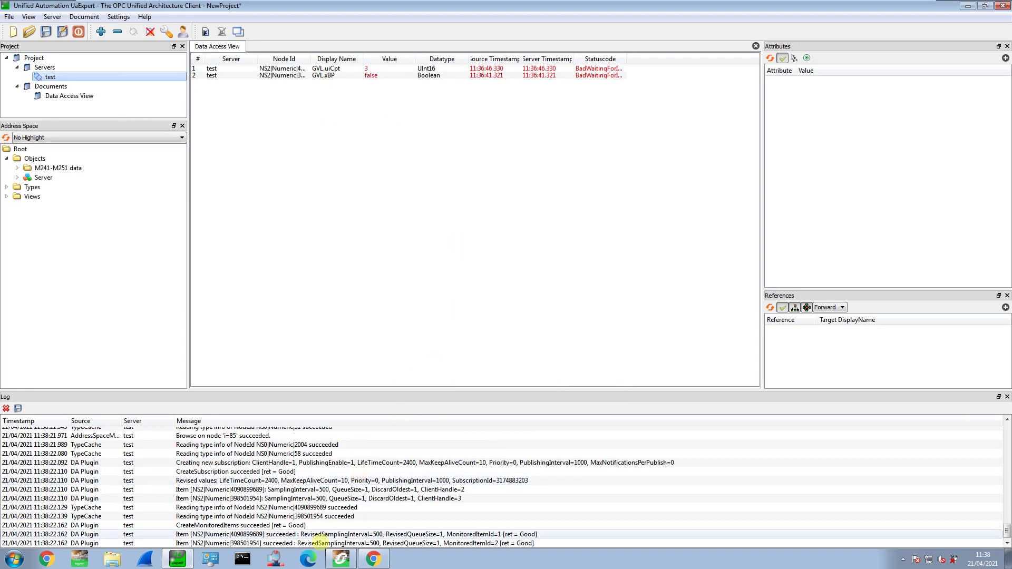
- Write the value true to GVL.xBP twice in the Data Access View
double_click(374, 75)
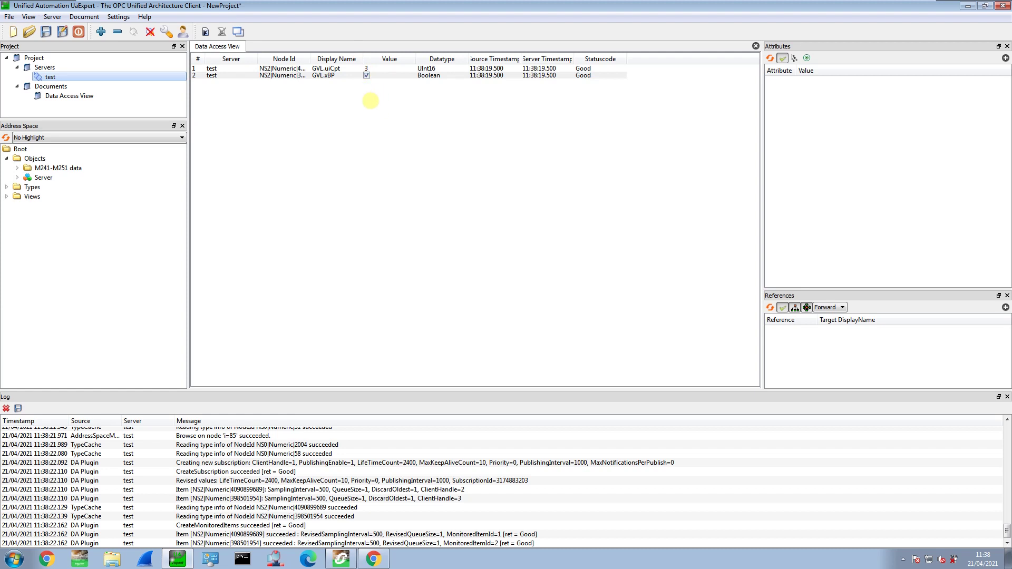
click(371, 100)
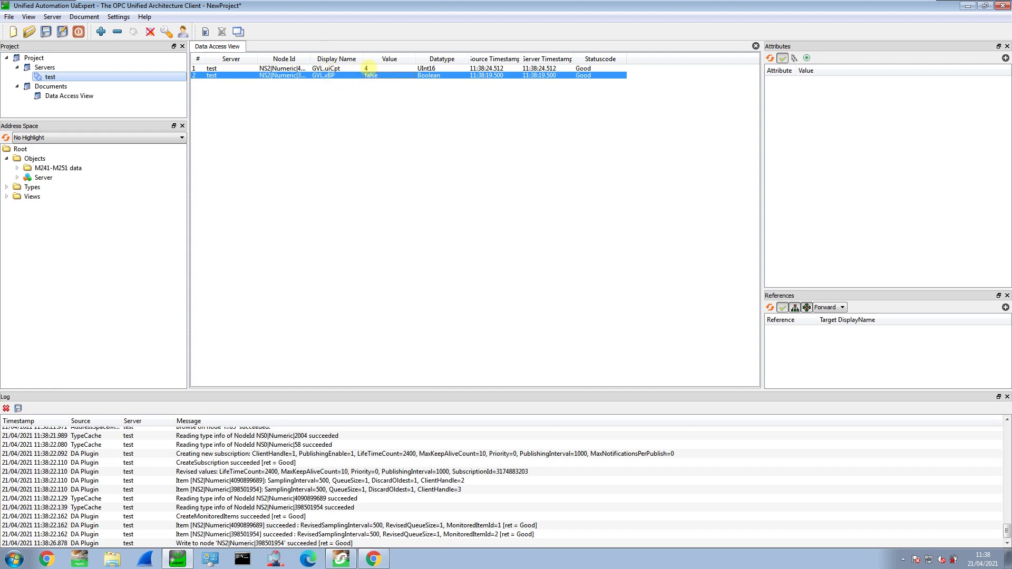
double_click(367, 76)
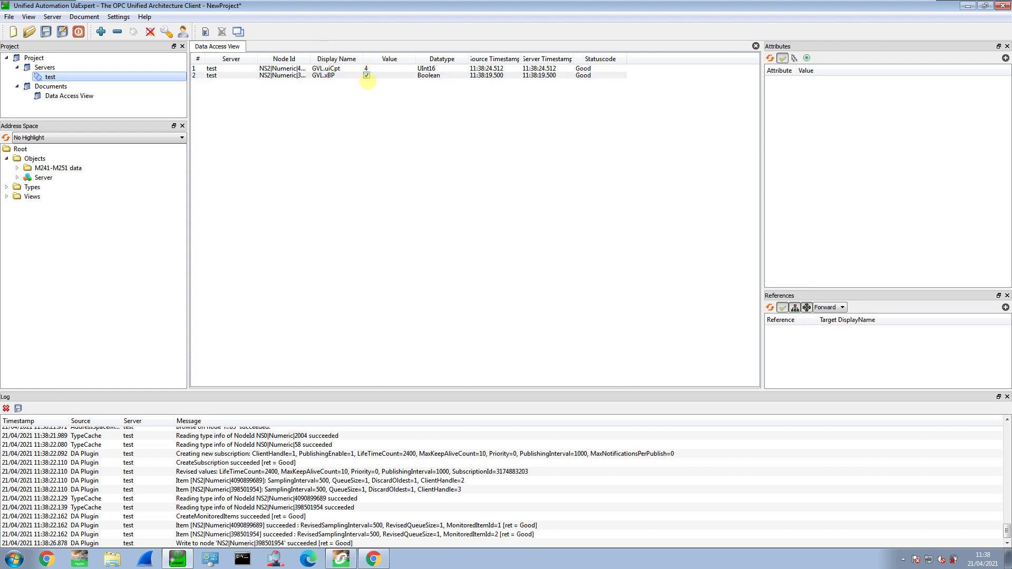
click(368, 83)
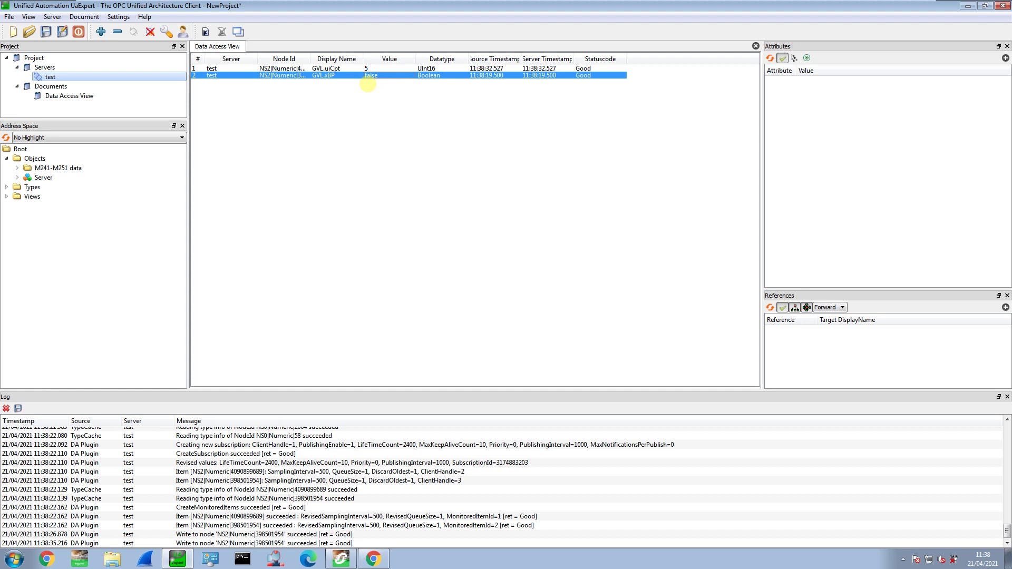
click(380, 102)
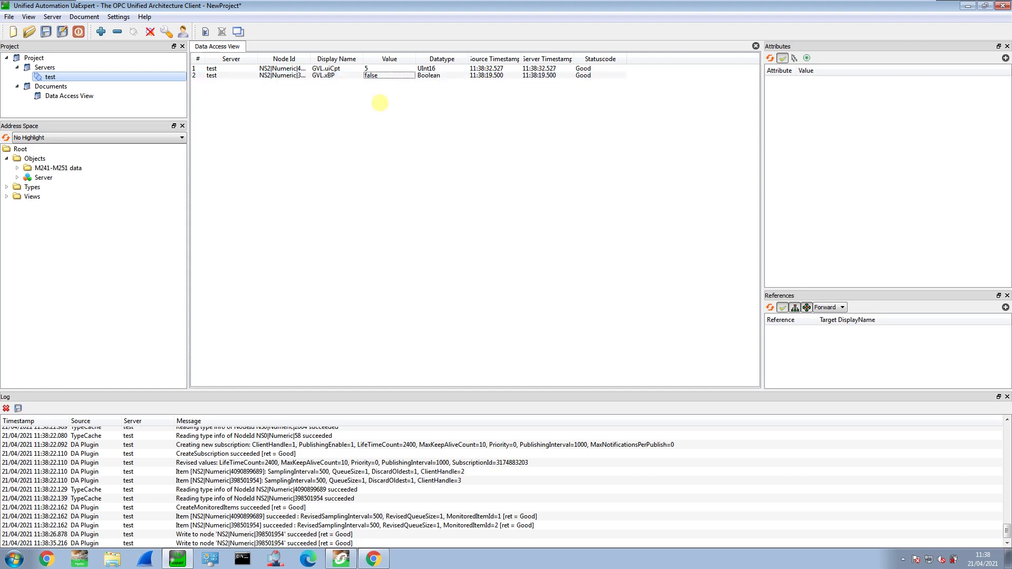
click(352, 543)
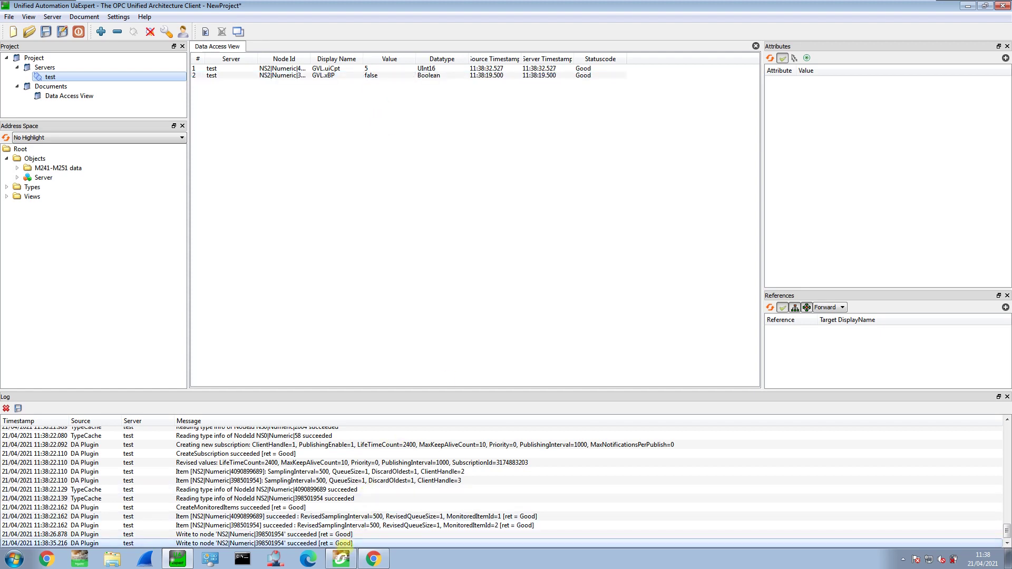
- Switch to Machine Expert Logic Builder and try to log in to the controller, cancelling the device user login
click(340, 559)
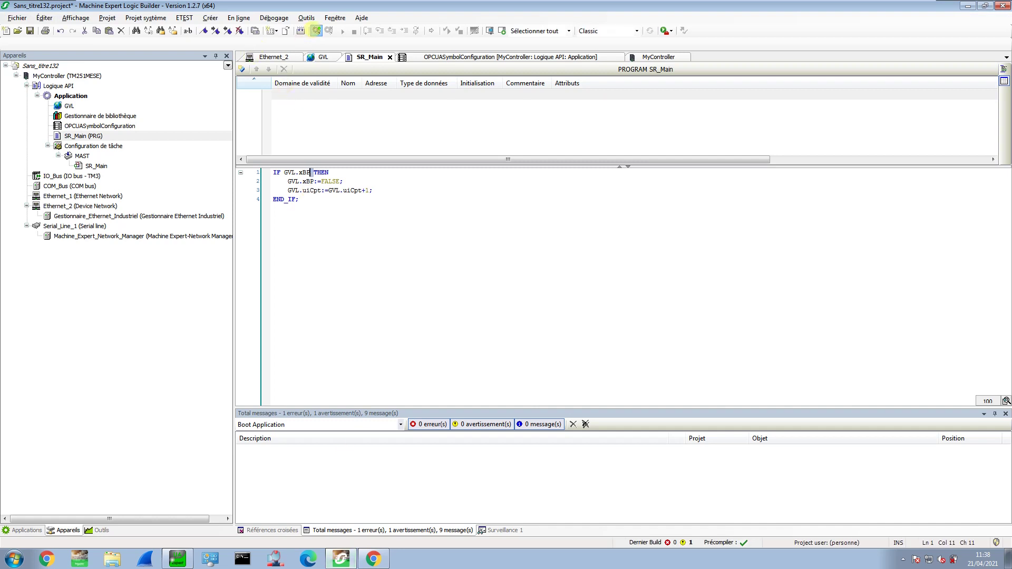
click(316, 31)
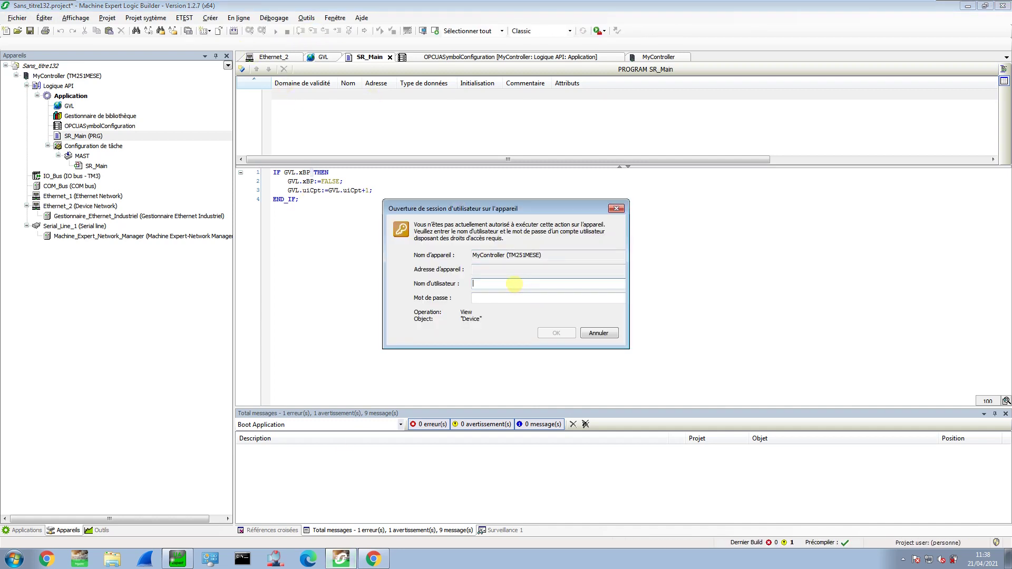
key(Escape)
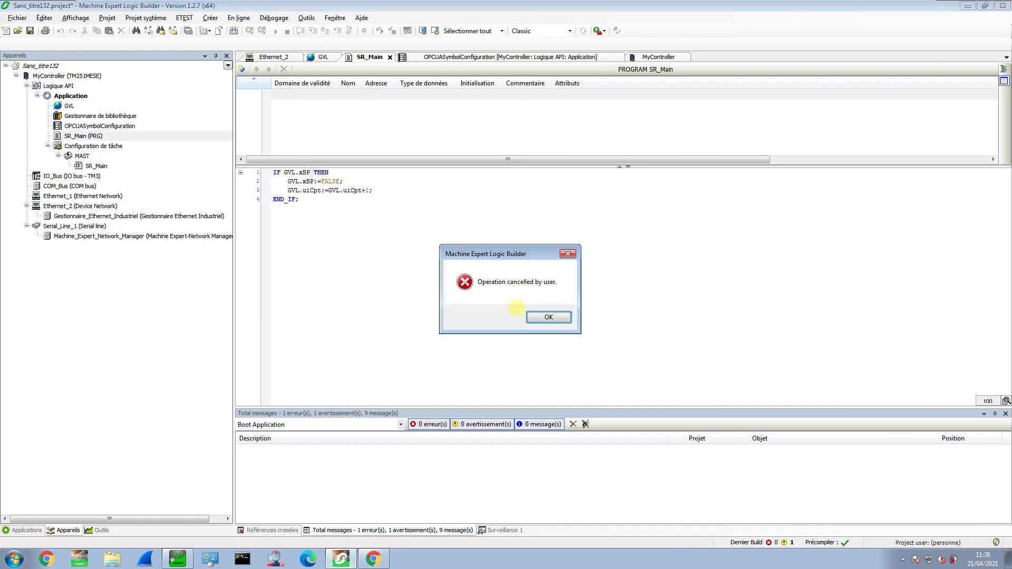
click(544, 317)
- Close Machine Expert Logic Builder, saving the project changes, and relaunch Machine Expert V1.2
click(1002, 5)
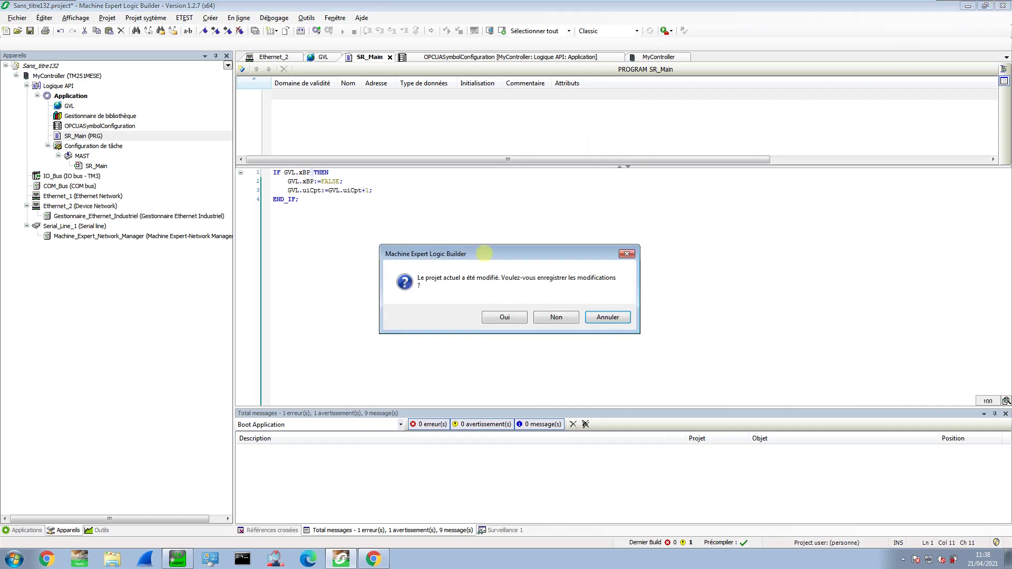
click(501, 316)
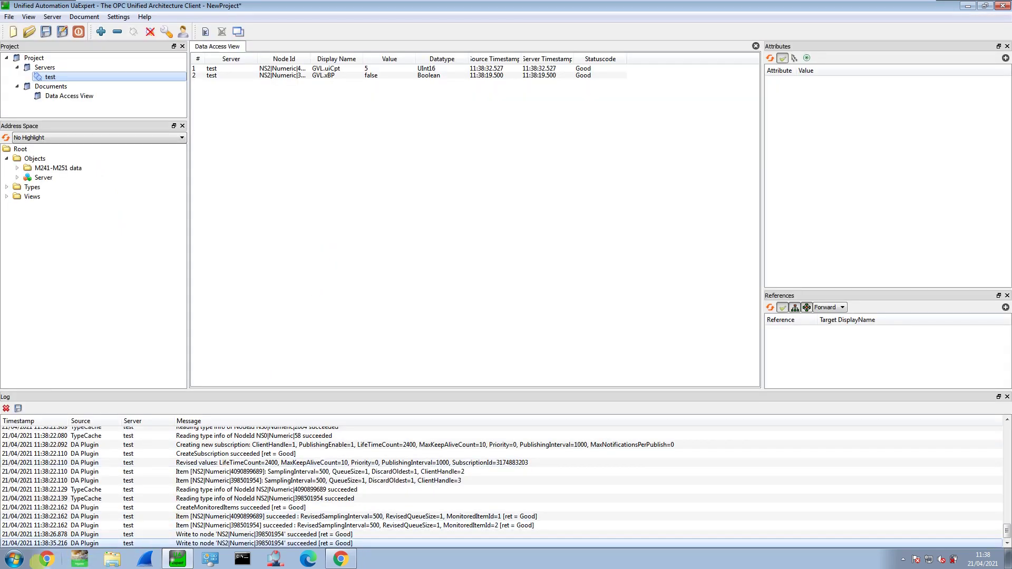
click(14, 558)
text(mach)
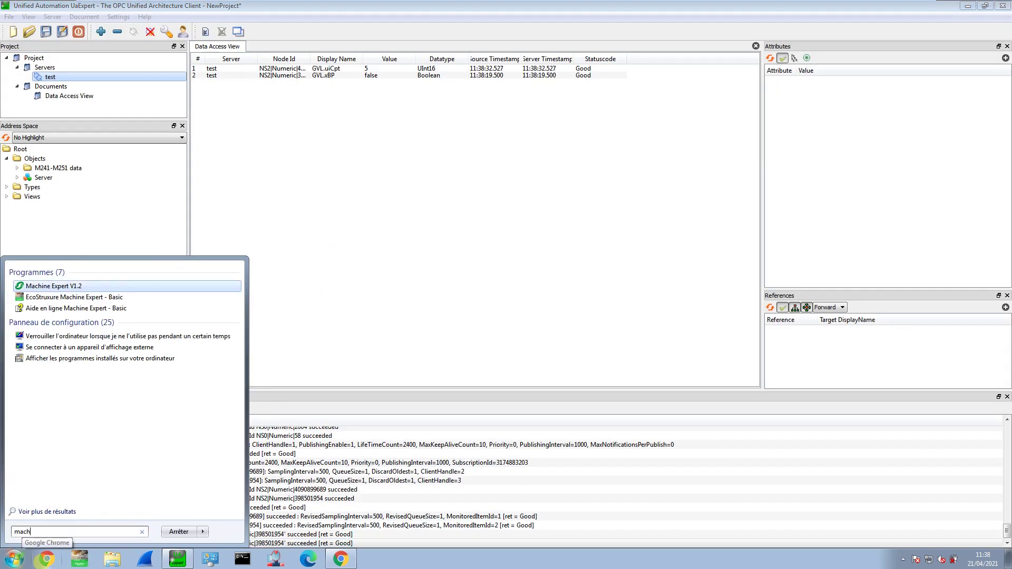
key(Return)
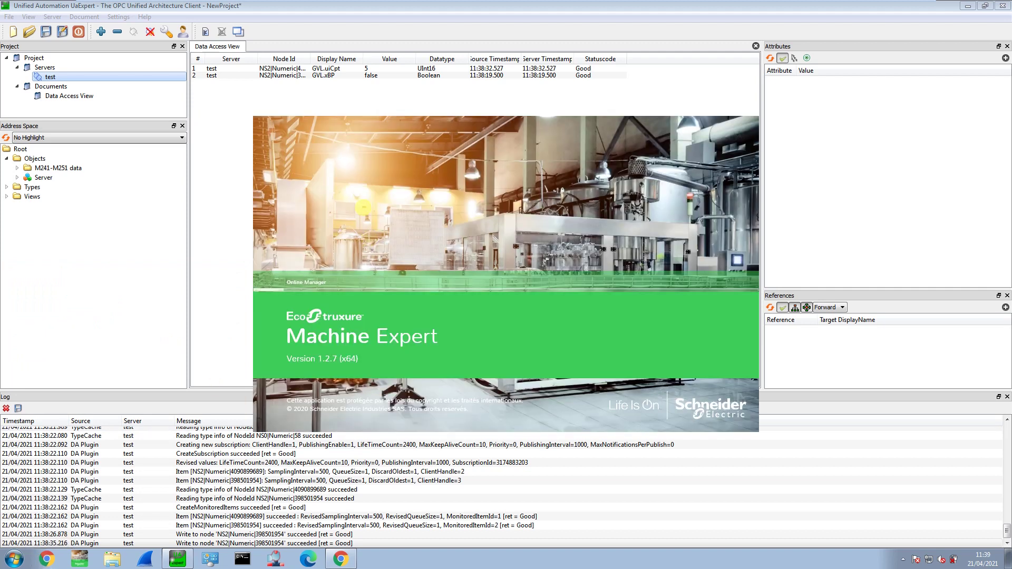
click(340, 559)
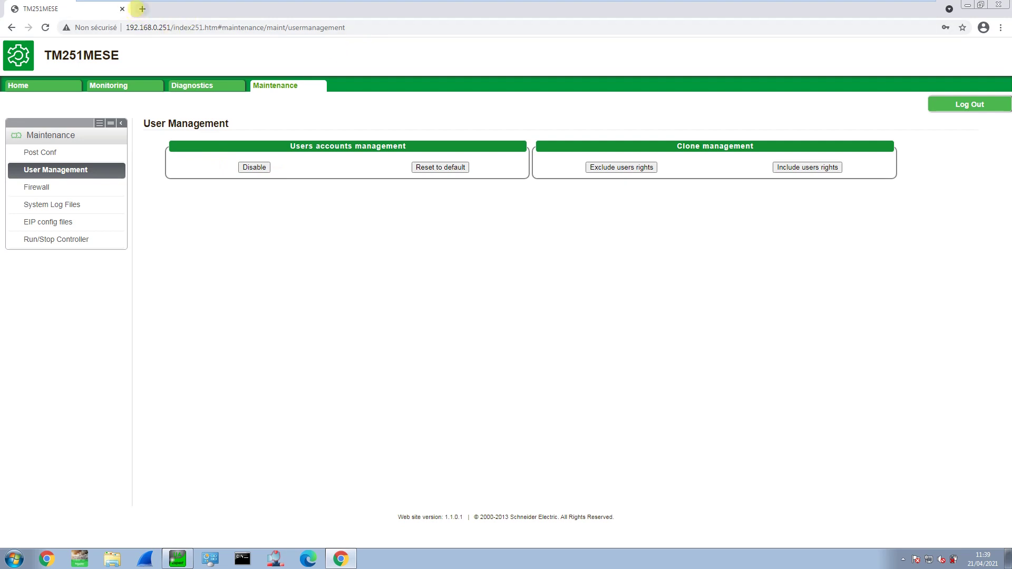
click(141, 9)
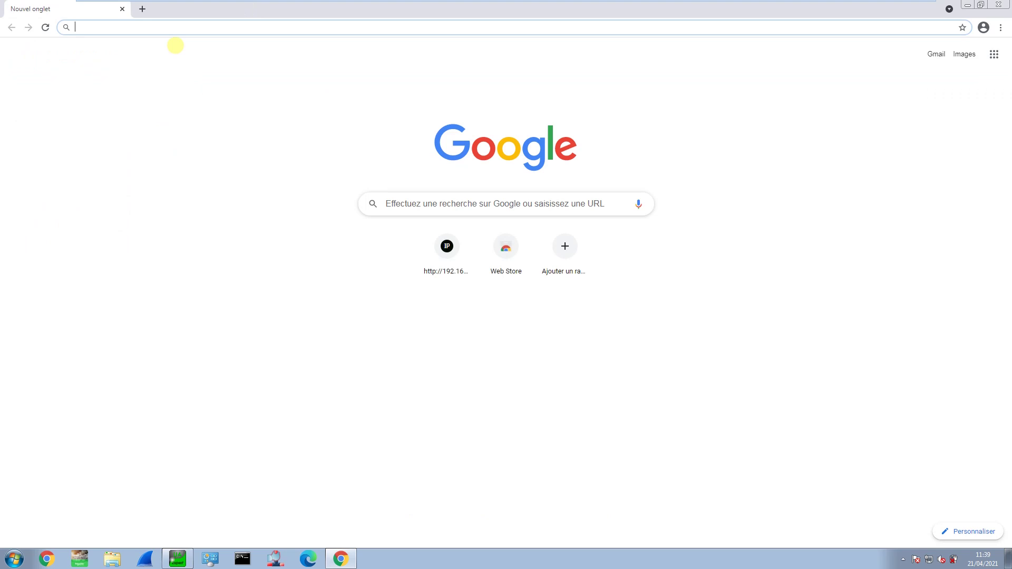
text(http://192.168.0.251)
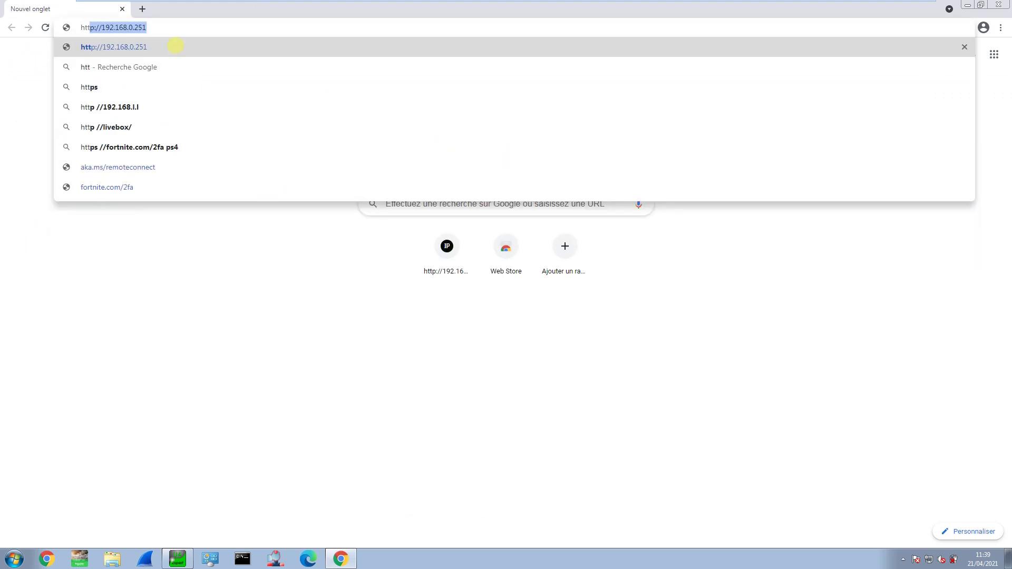
click(175, 46)
click(464, 47)
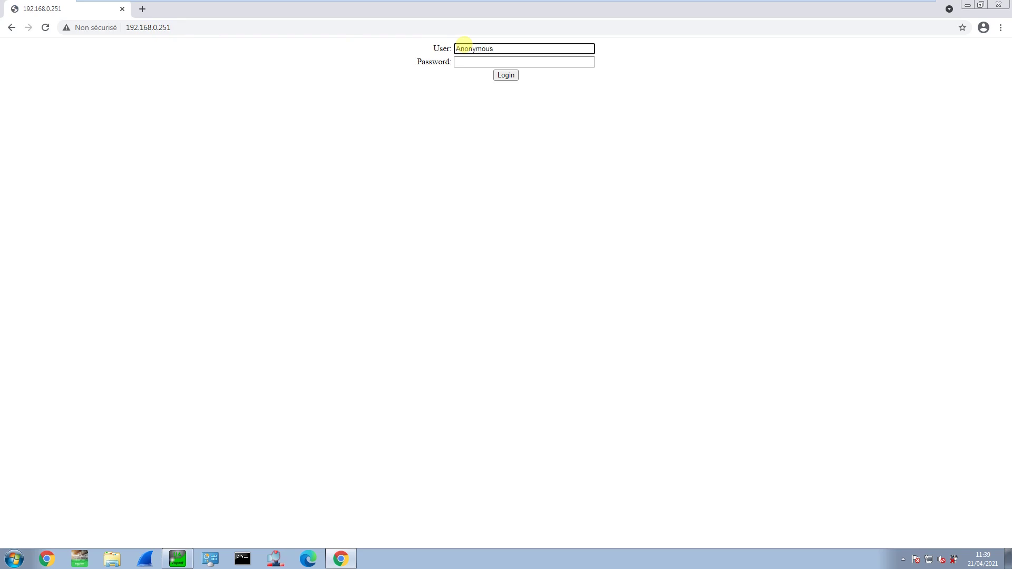
click(506, 75)
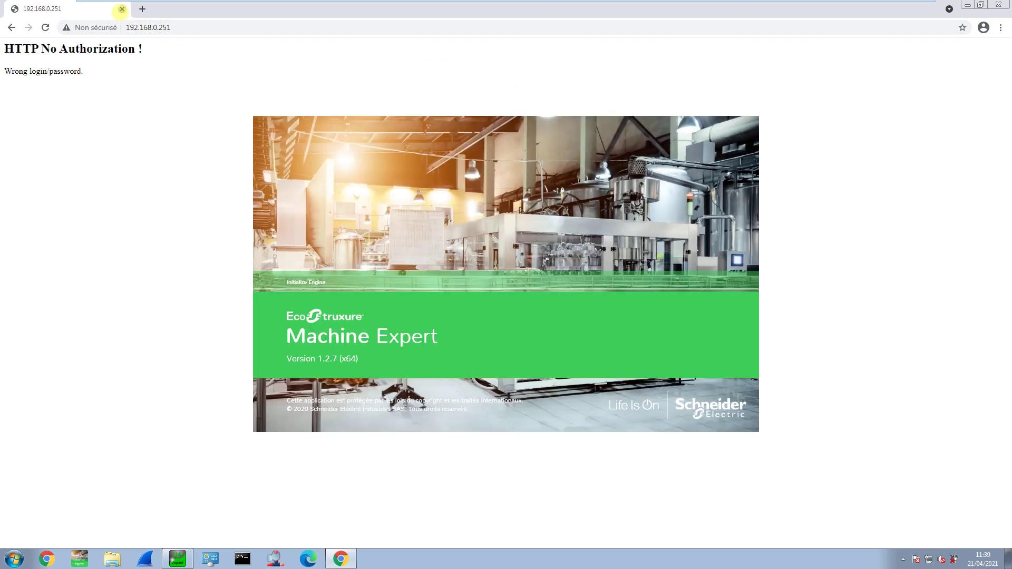
click(122, 9)
click(47, 560)
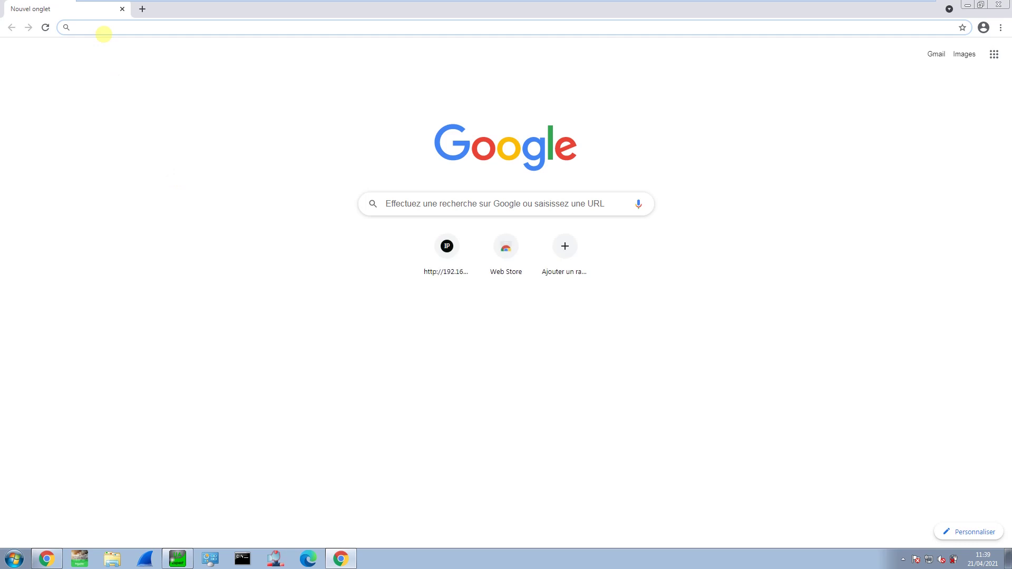
text(http)
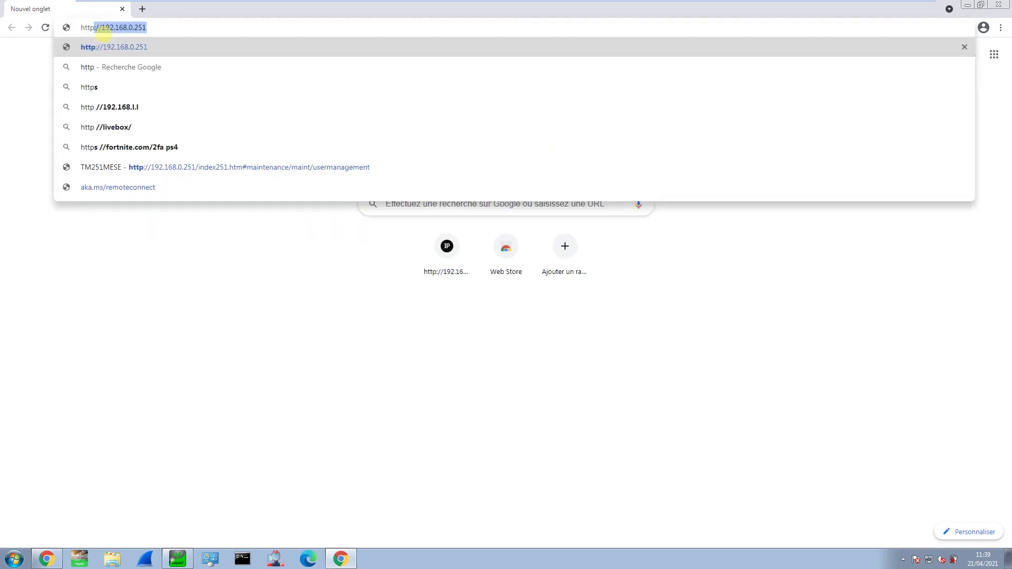
key(Return)
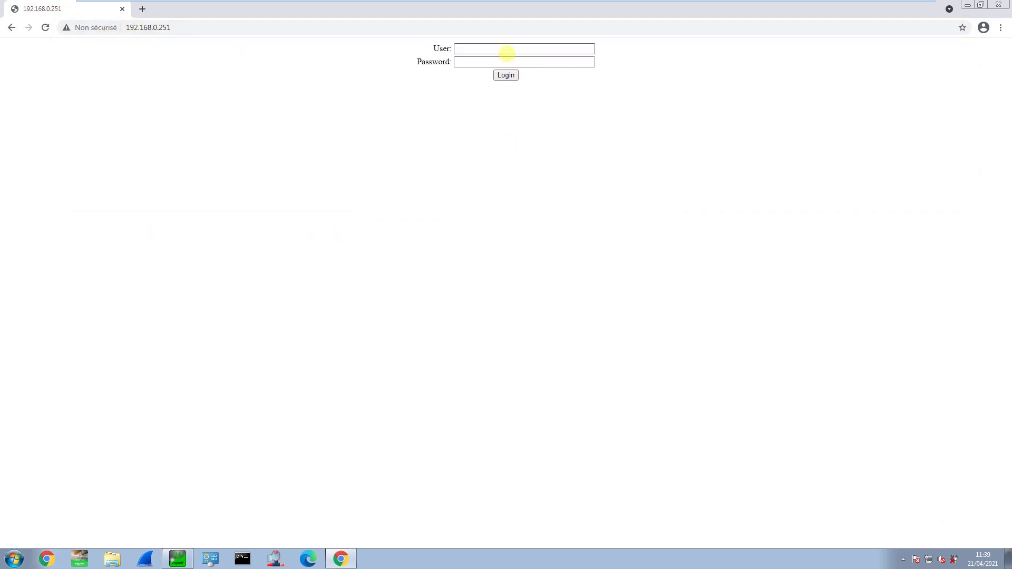
click(507, 52)
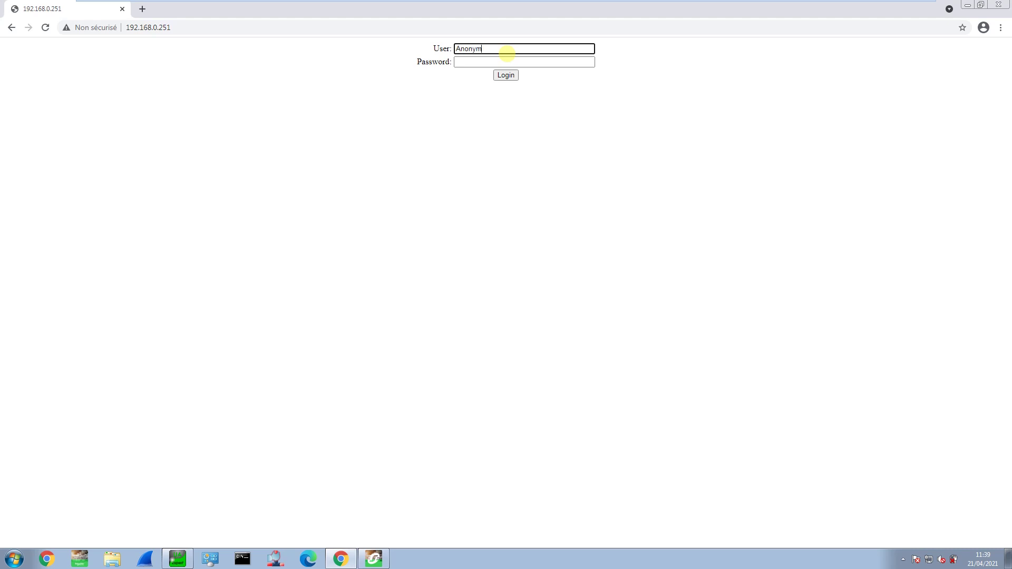
click(504, 76)
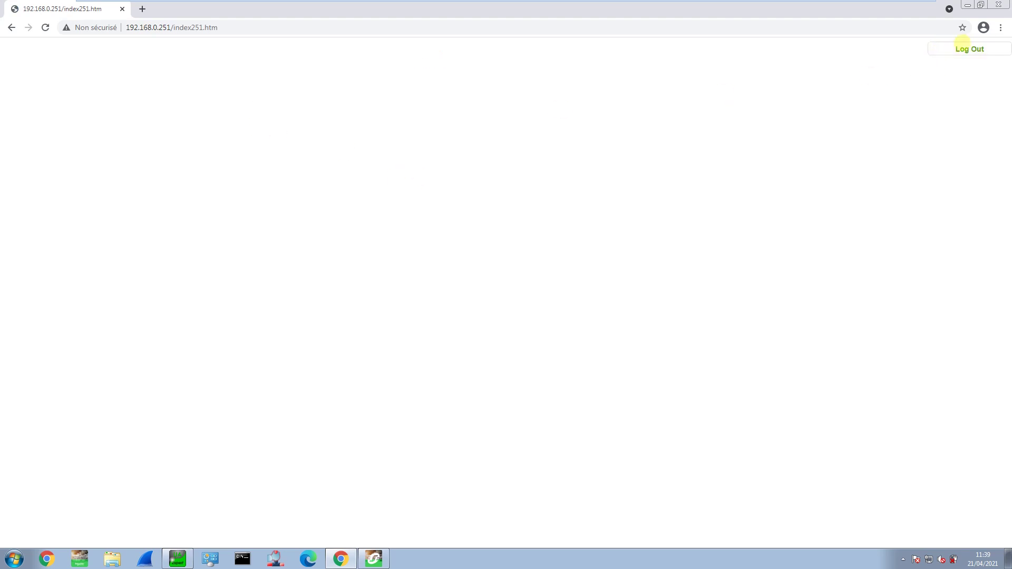
- View the controller's User Management page under Maintenance, and close the browser
click(287, 86)
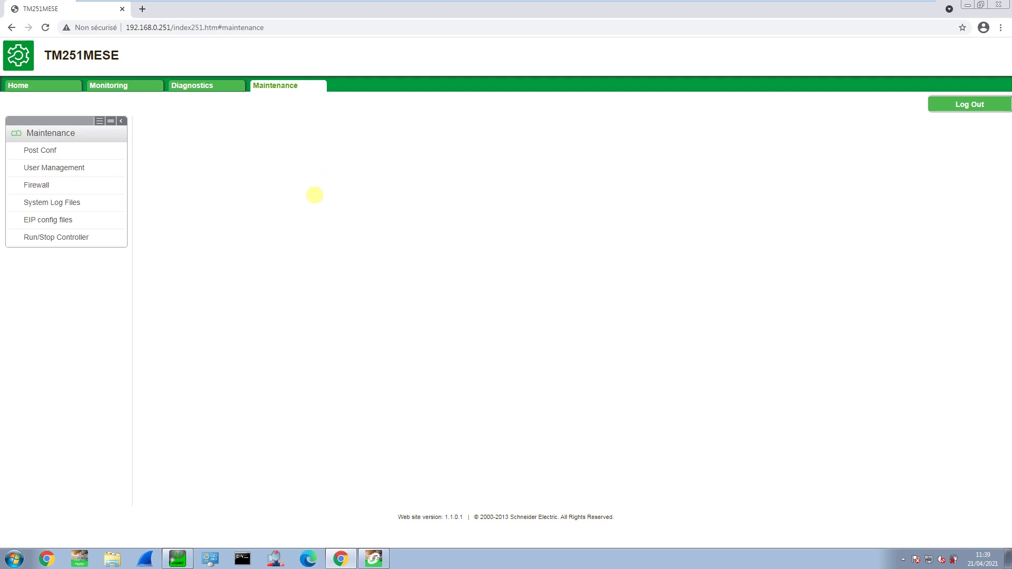
click(95, 168)
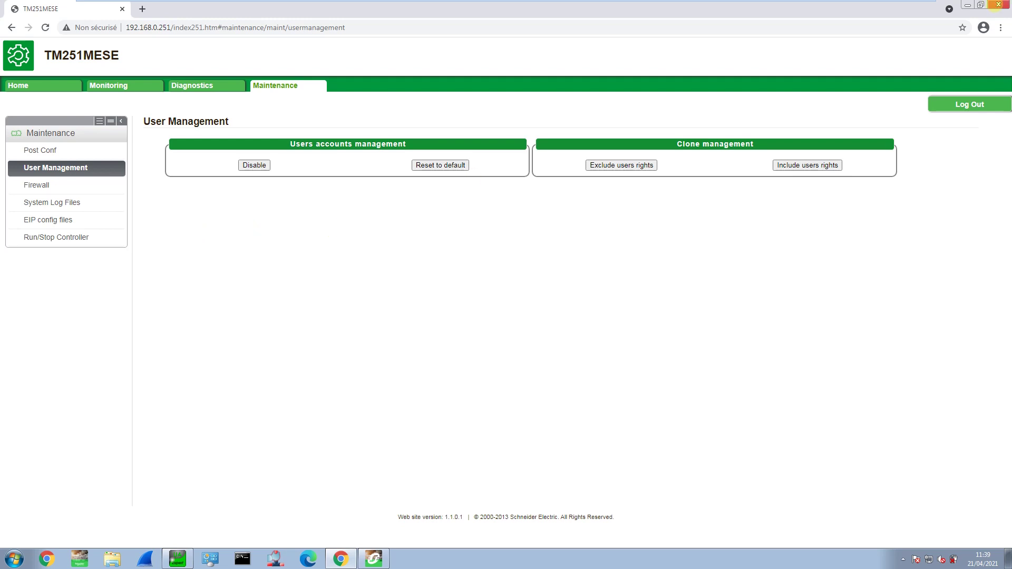
click(998, 4)
- In Machine Expert Logic Builder, reopen the recent project Sans_titre132.project
click(630, 404)
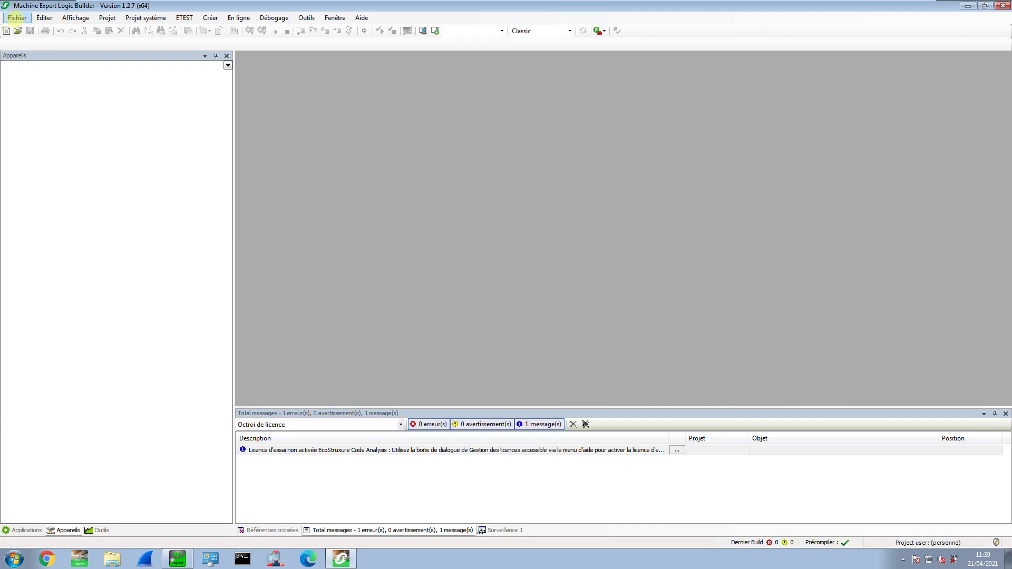
click(17, 17)
mouse_move(200, 178)
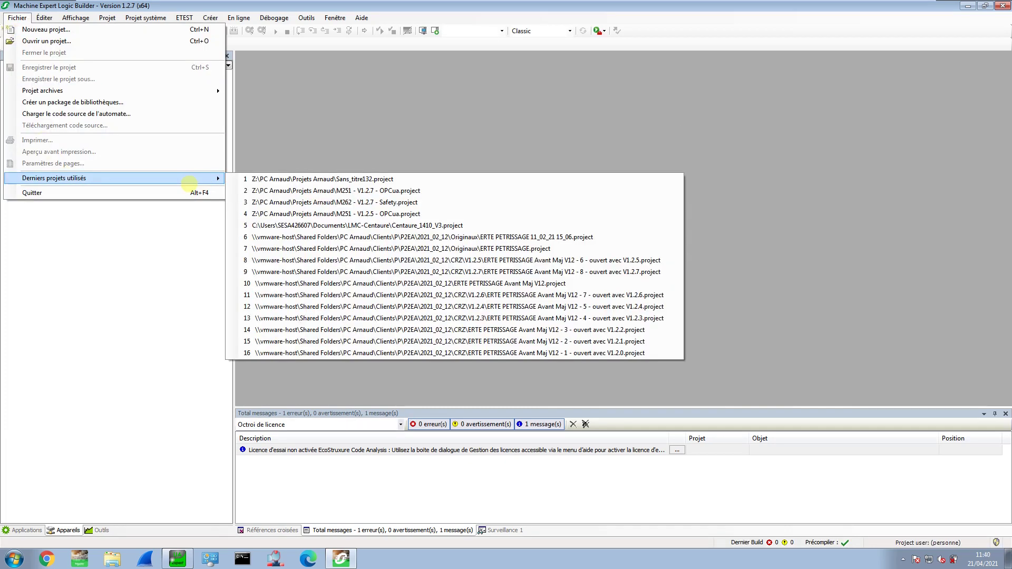
click(243, 178)
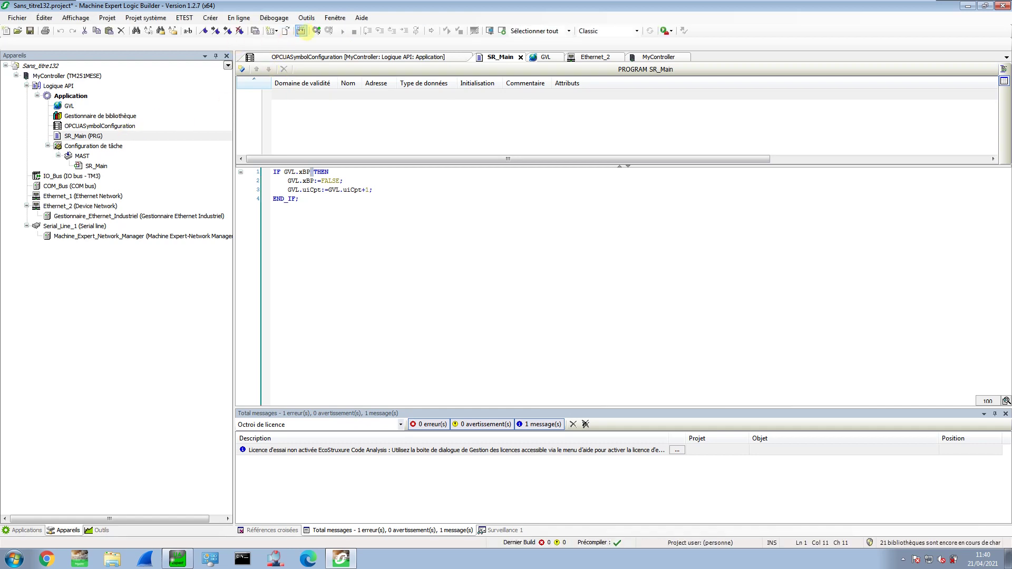
- Log in to the TM251MESE controller, accepting the safety warning and confirming the session on node VALISE_M251_MESE
click(315, 31)
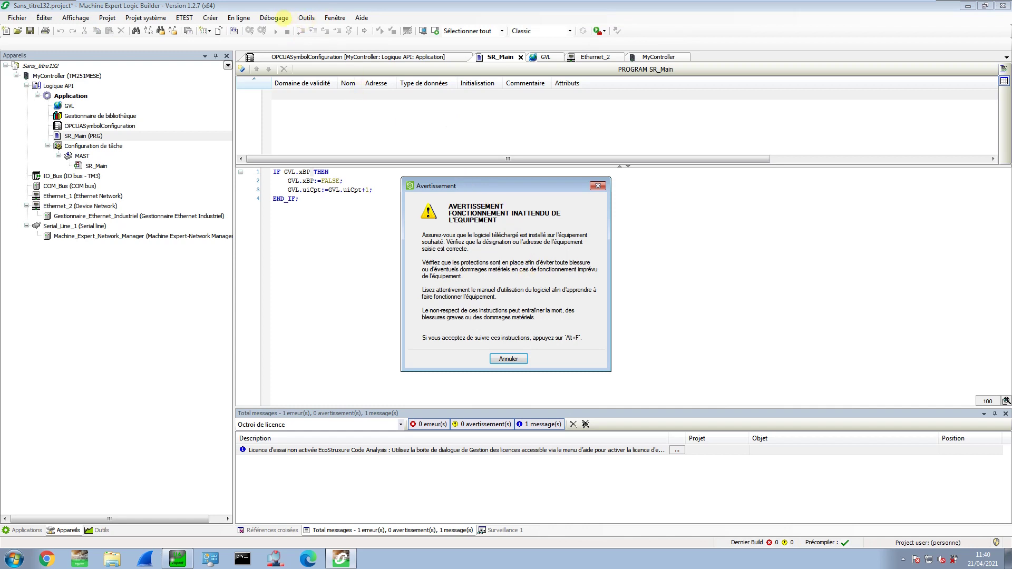
key(alt+f)
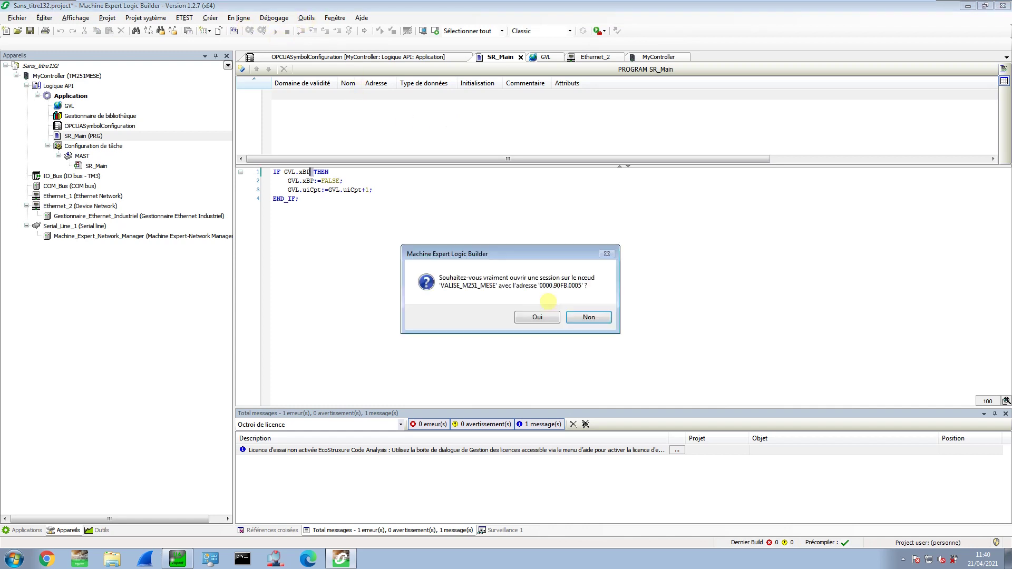
key(Return)
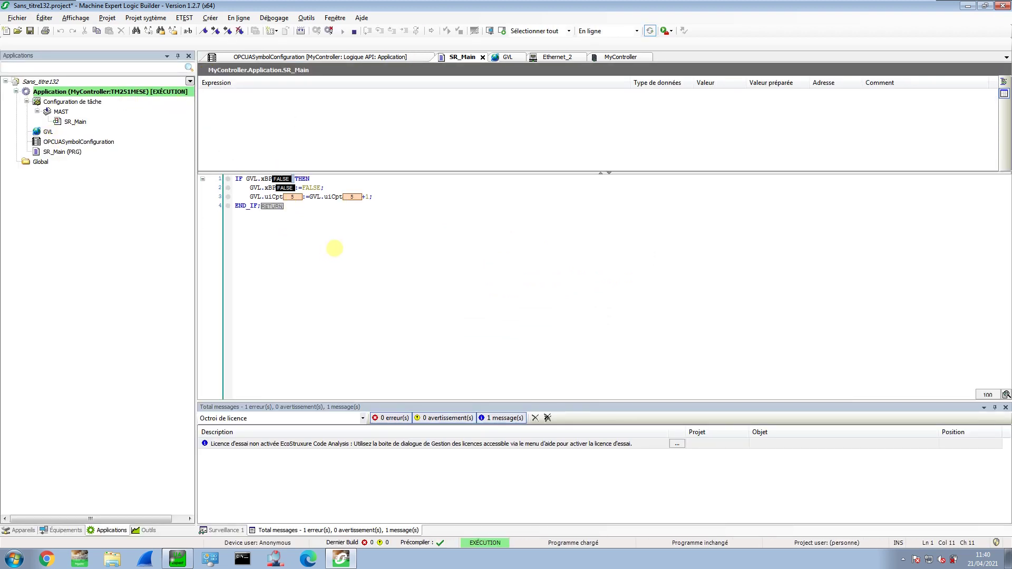
- Write TRUE to GVL.xBP from the online SR_Main program and switch to UaExpert to check GVL.uiCpt
double_click(269, 178)
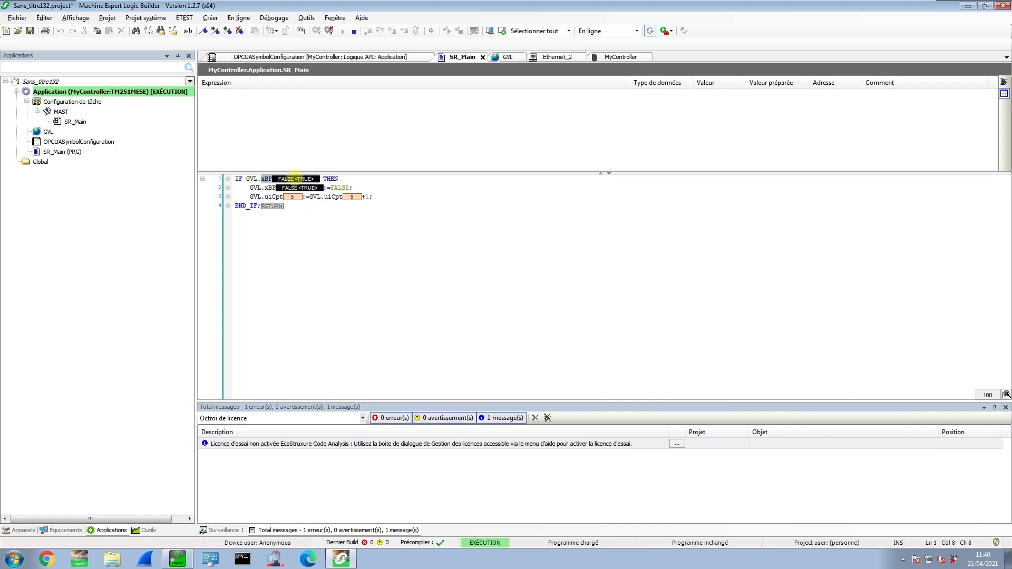
key(ctrl+F7)
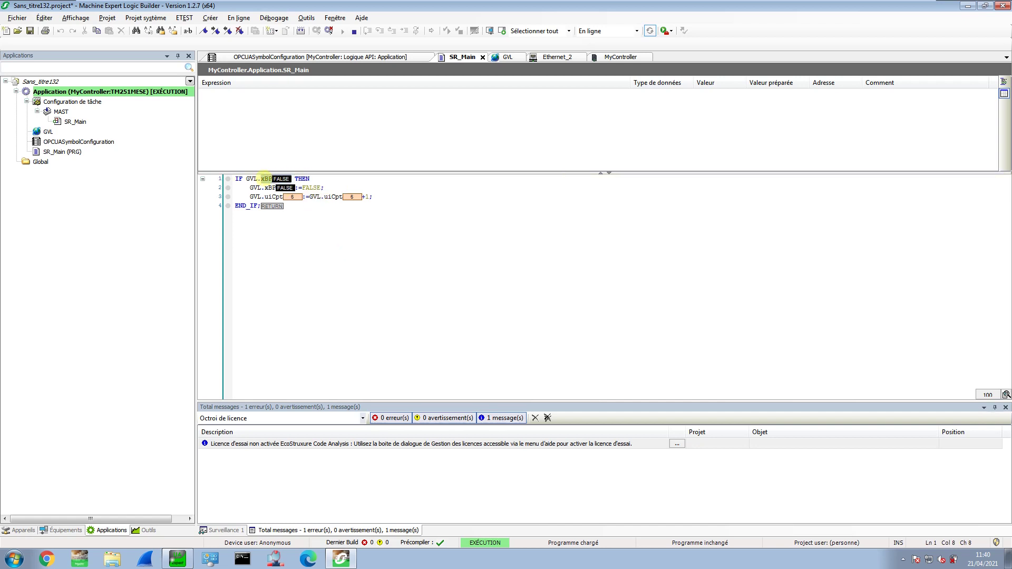
click(177, 559)
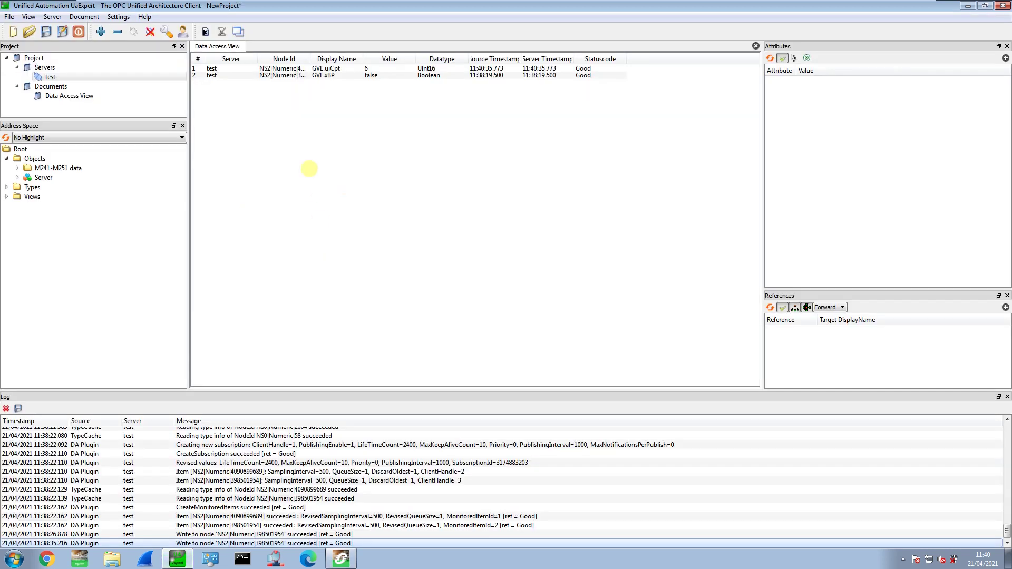
- Arrange the Logic Builder and UaExpert windows side by side
key(super+Right)
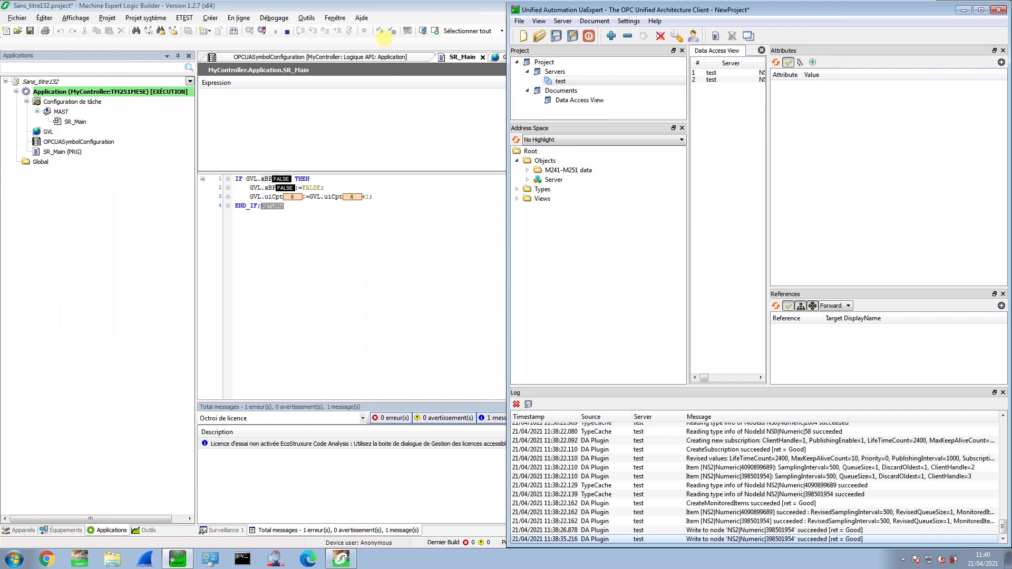
click(384, 37)
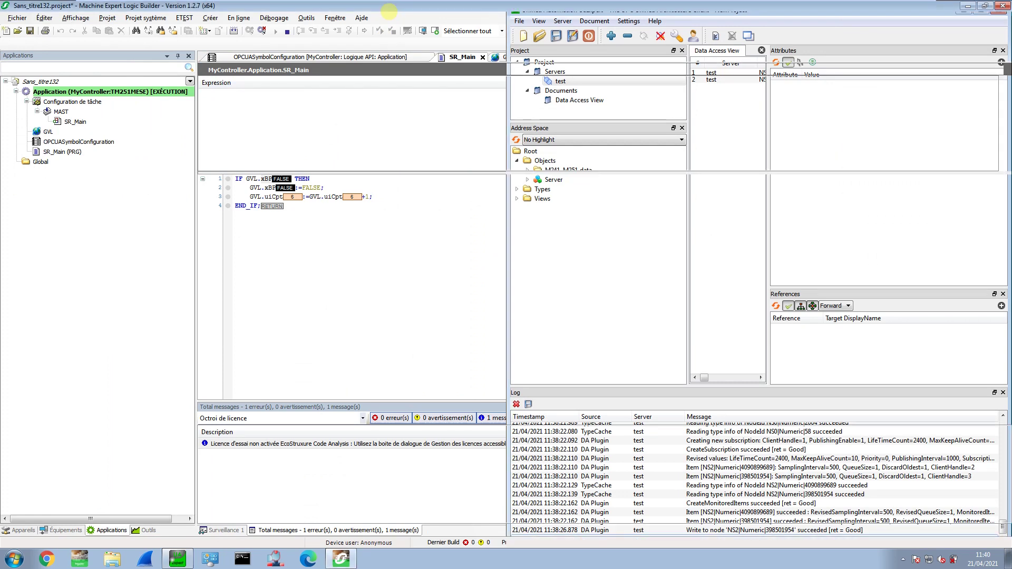
key(super+Left)
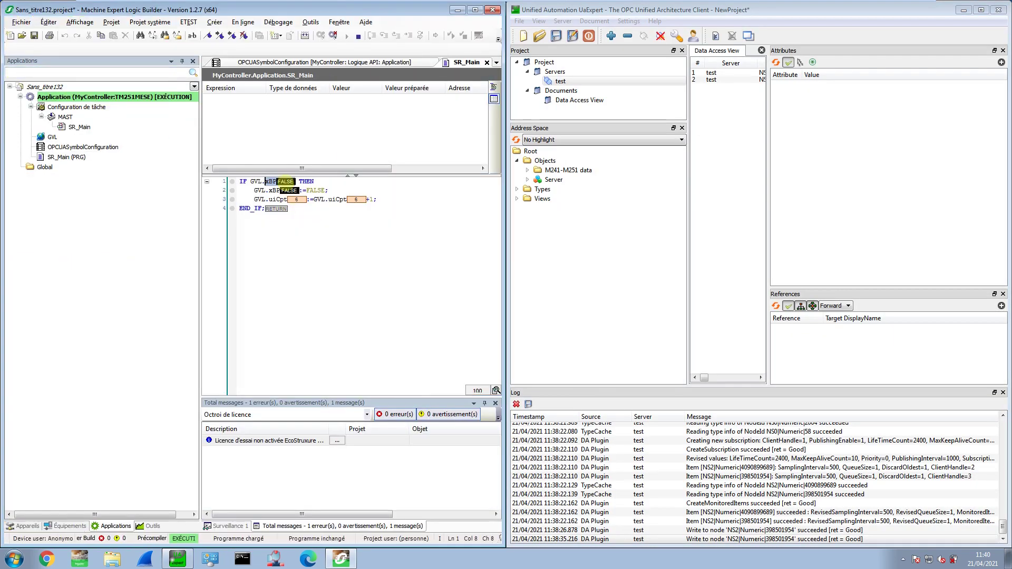
- Widen UaExpert's Data Access View to show the Value column, and write TRUE to GVL.xBP from SR_Main
double_click(285, 182)
drag(769, 133, 911, 137)
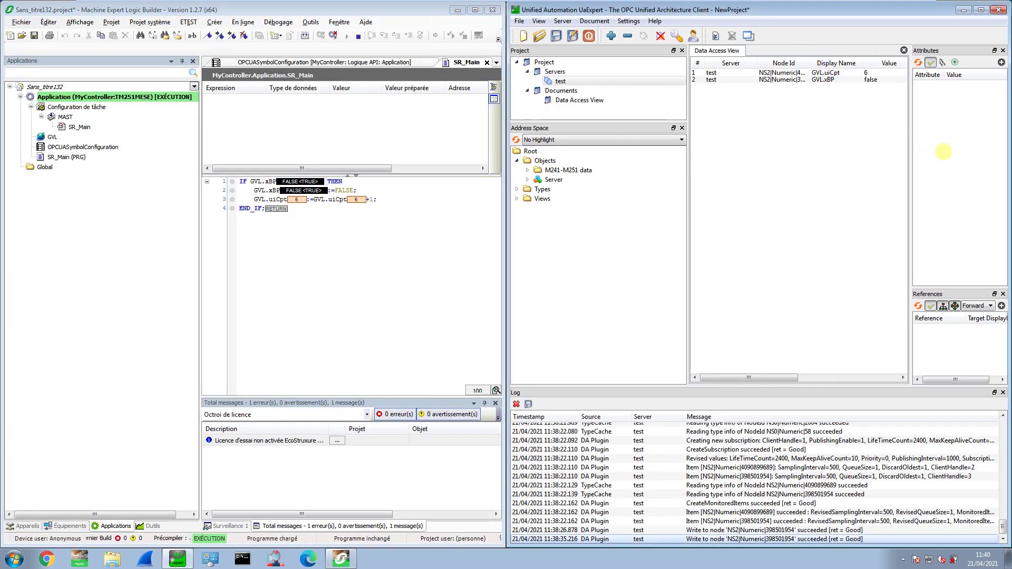
click(318, 208)
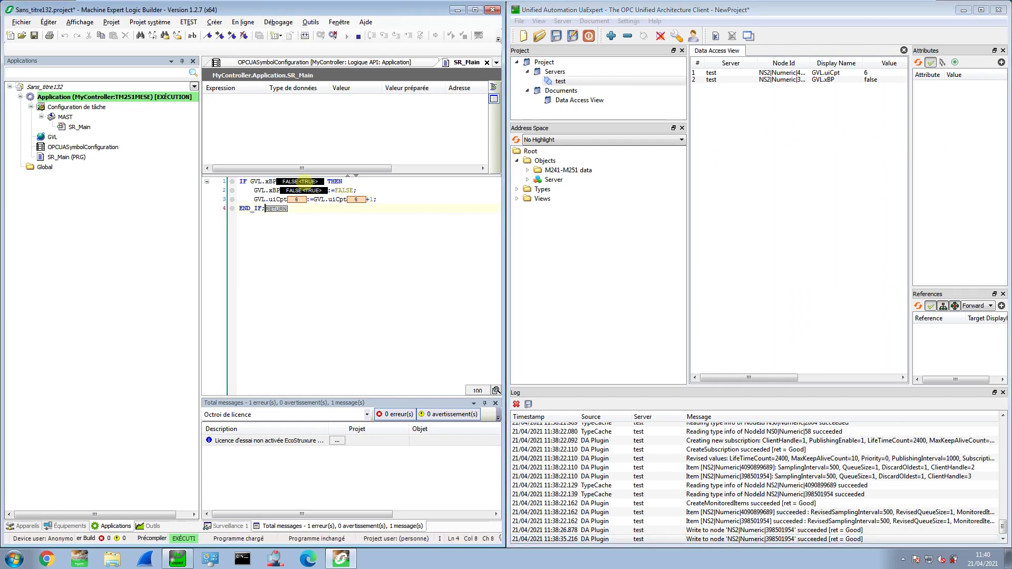
key(ctrl+F7)
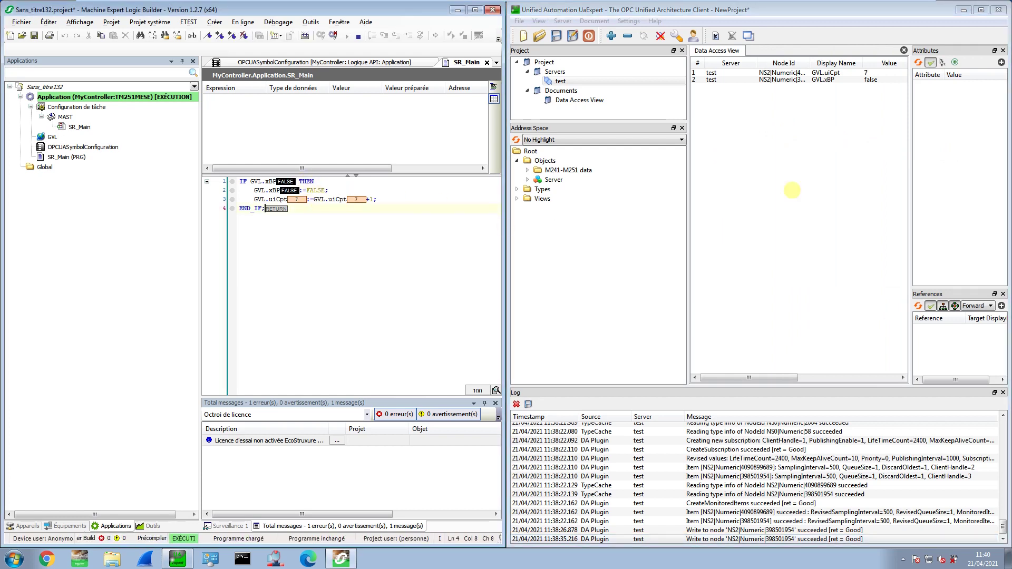
- Write the value true to GVL.xBP from UaExpert's Data Access View
click(866, 79)
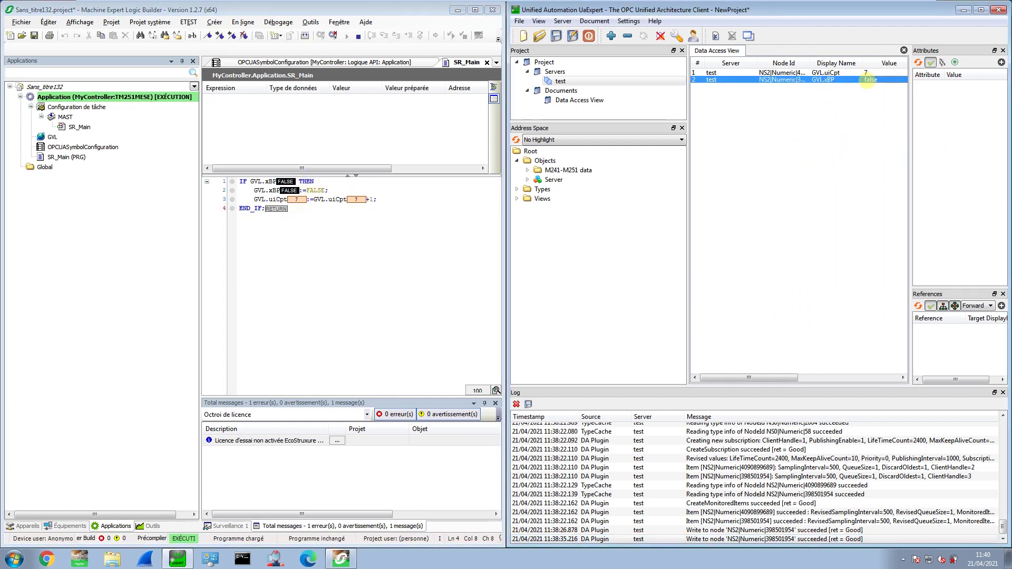
click(866, 79)
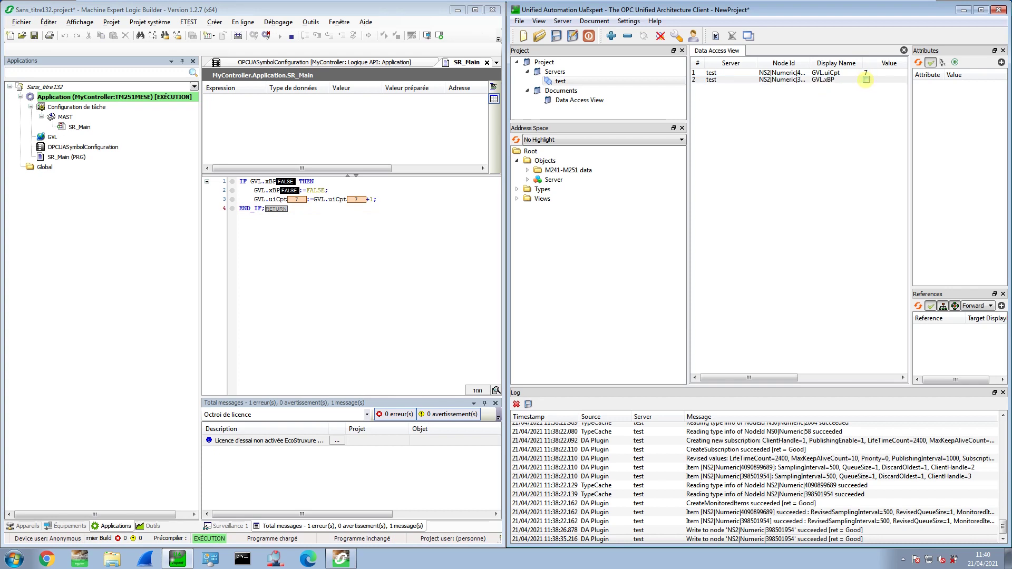
click(869, 94)
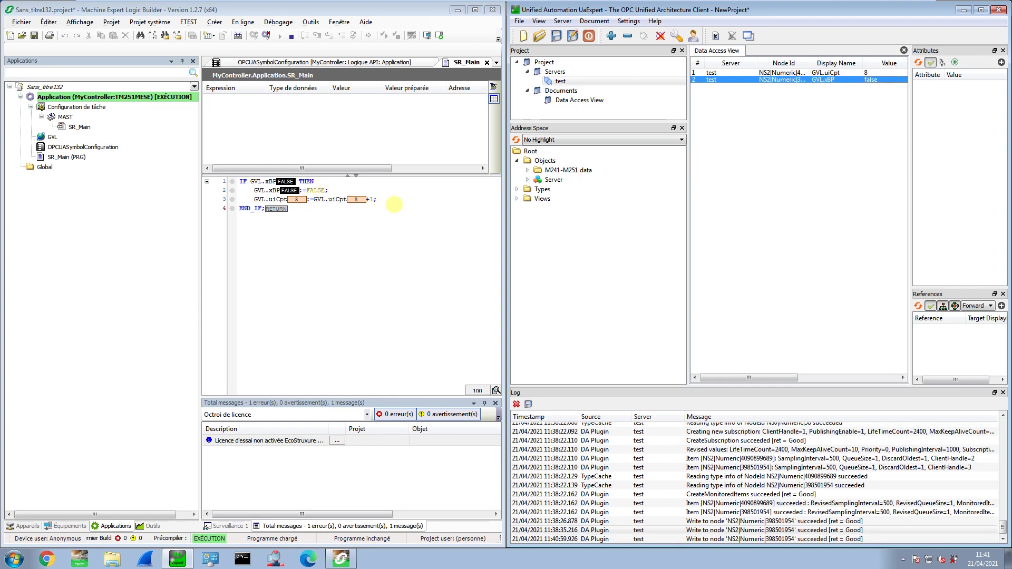
- Stop the controller application from Logic Builder and confirm the Stop operation
click(268, 37)
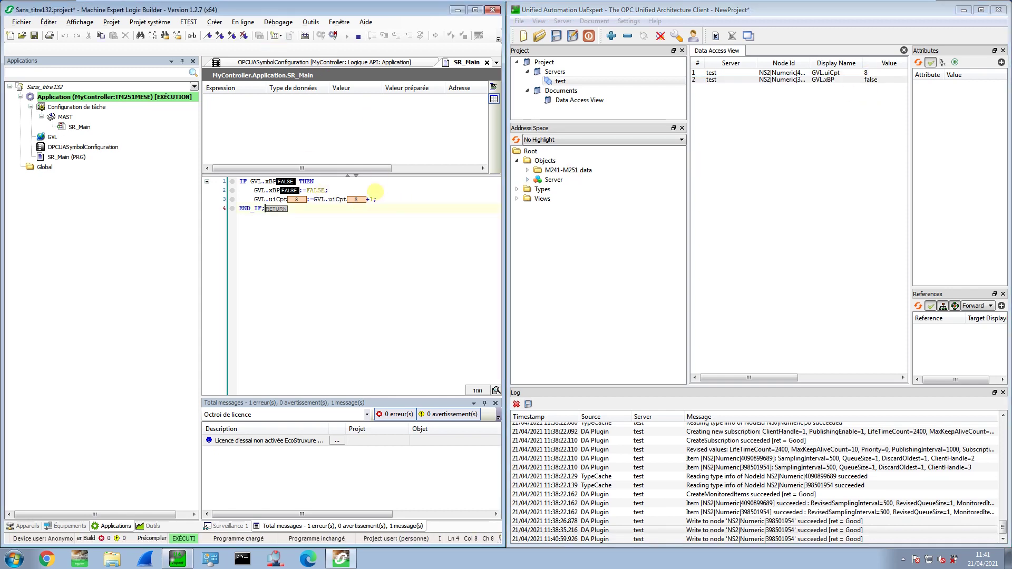
click(357, 37)
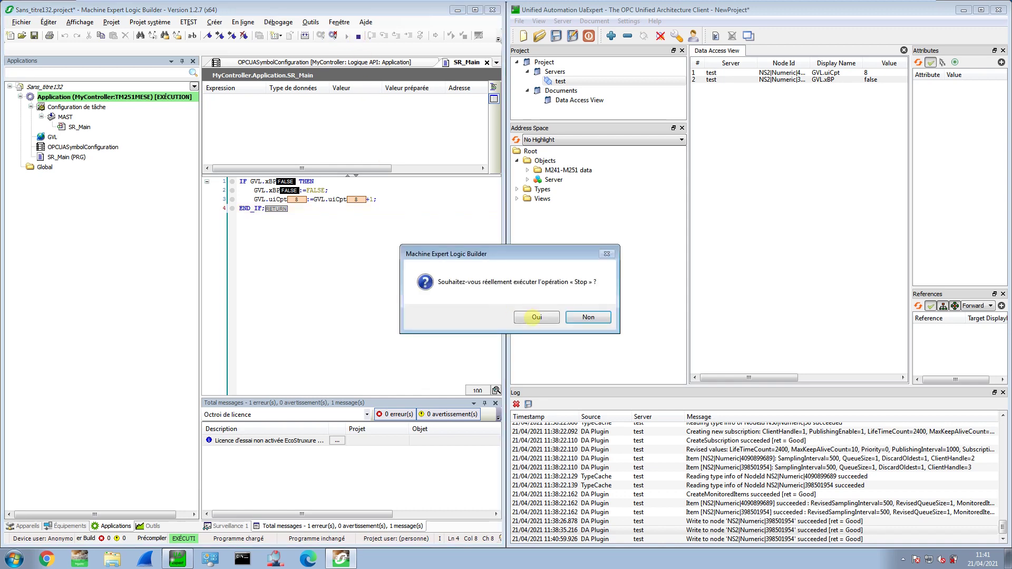
click(535, 316)
- Set GVL.xBP to true in UaExpert while the controller is stopped
click(866, 79)
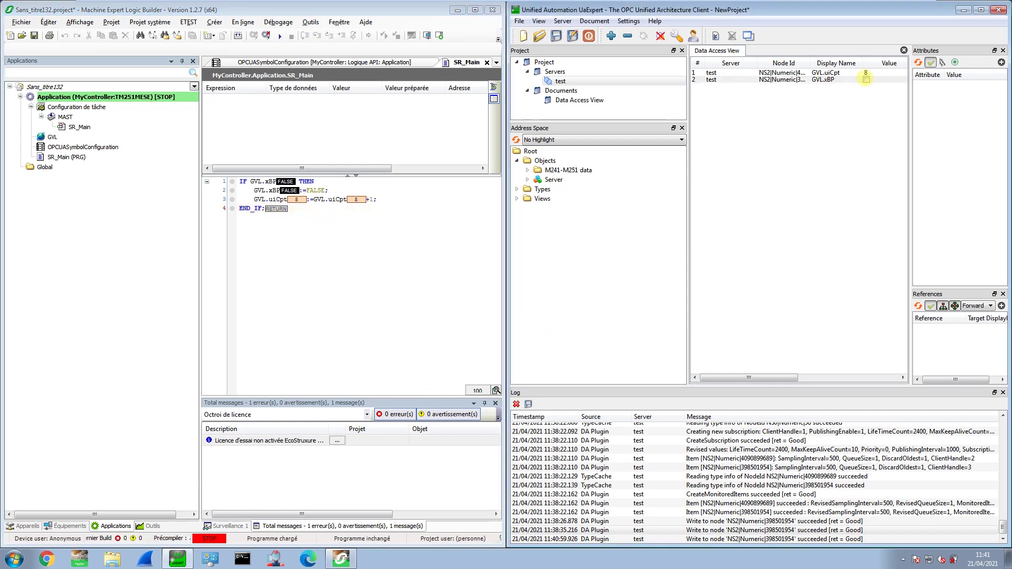
click(866, 79)
click(867, 106)
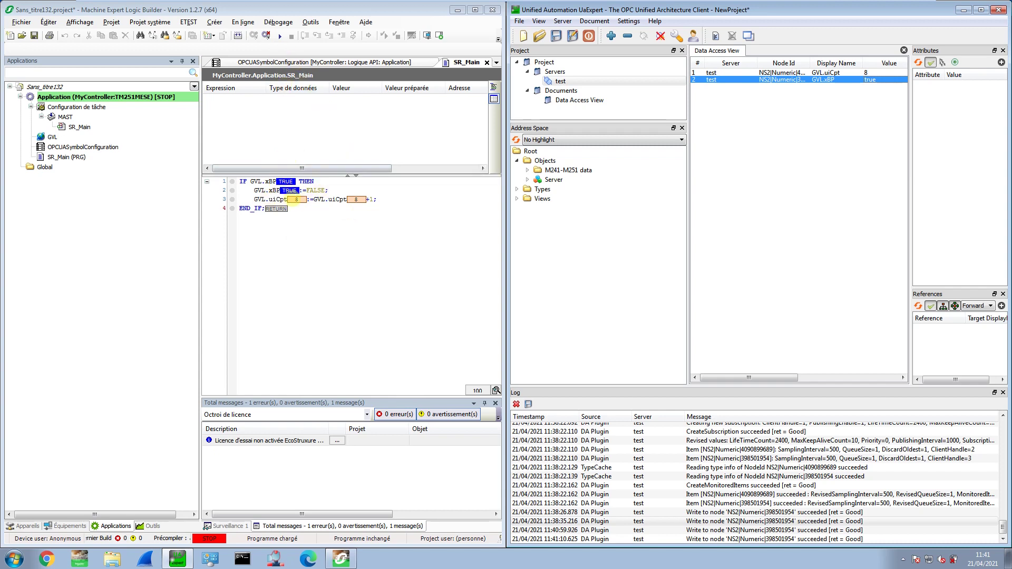
- Start the controller application again from Logic Builder and confirm the Démarrer operation
click(280, 36)
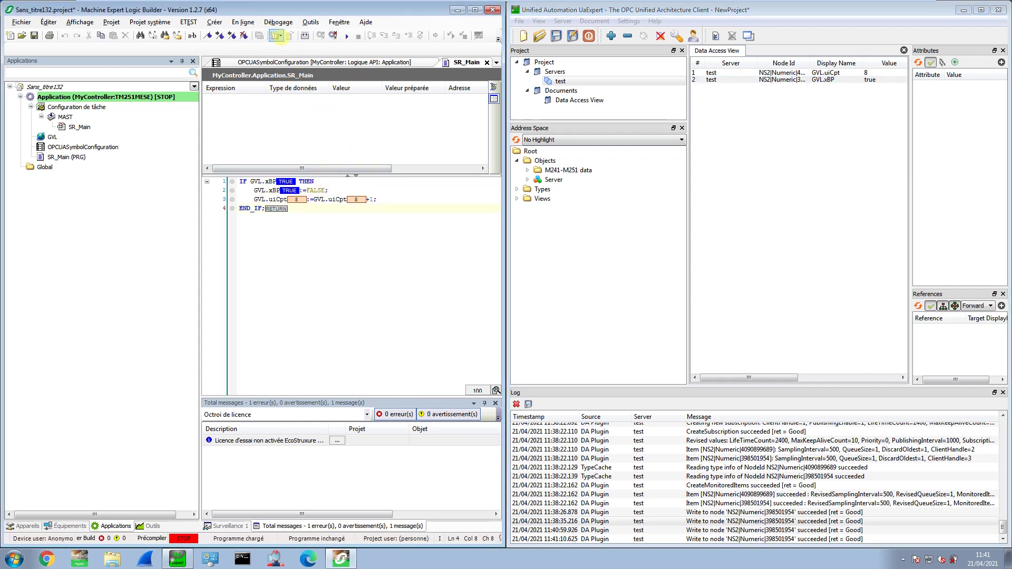
click(346, 36)
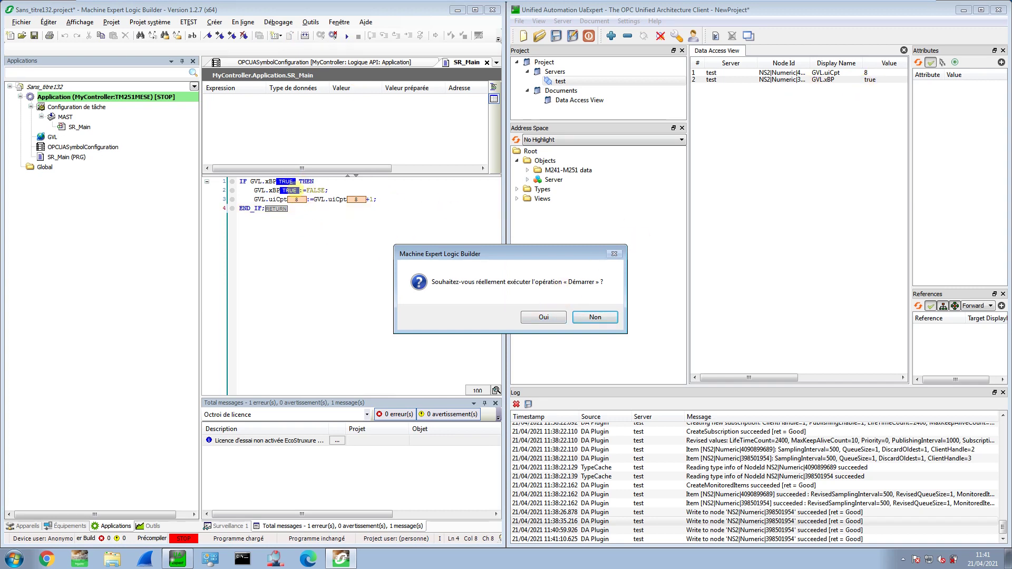
click(540, 317)
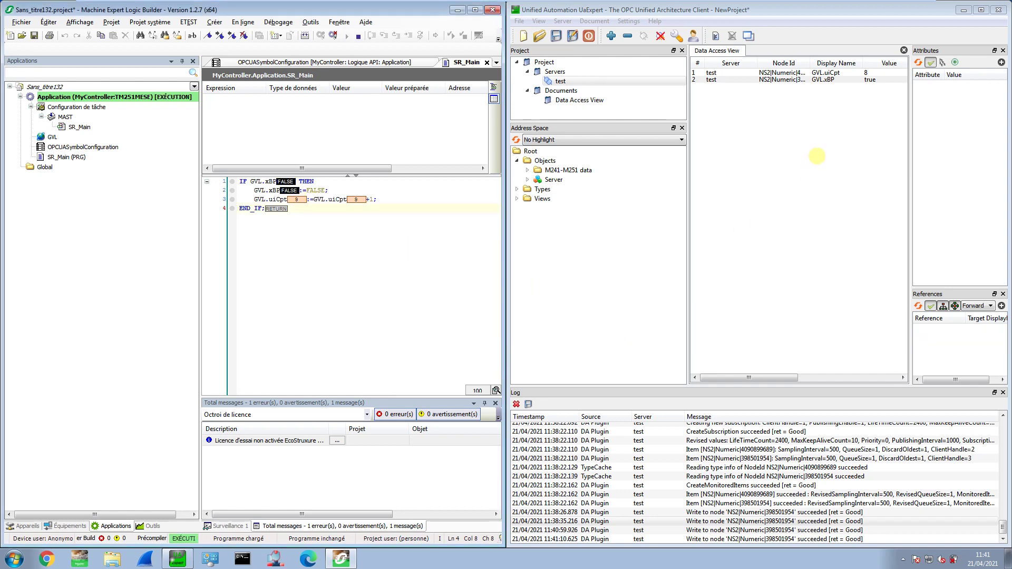